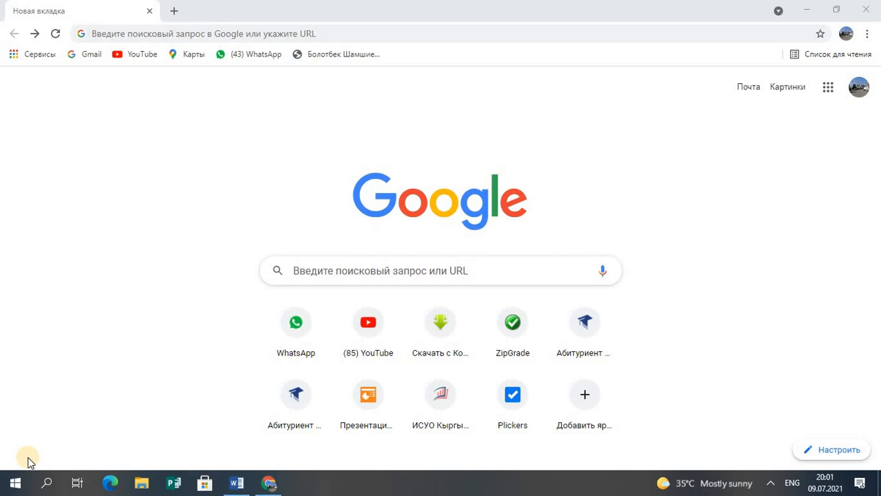
Search Google for renderforest and open the Renderforest website from the results
{"action": "left_click", "coordinate": [215, 32]}
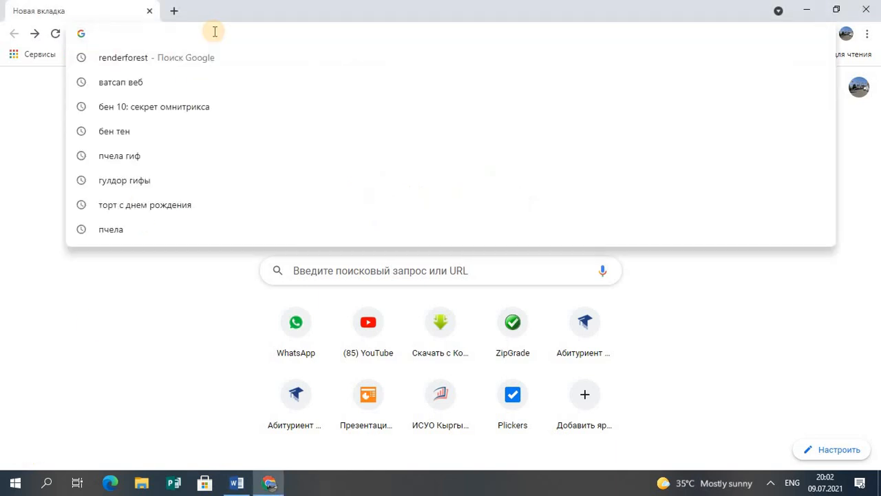
{"action": "type", "text": "ren"}
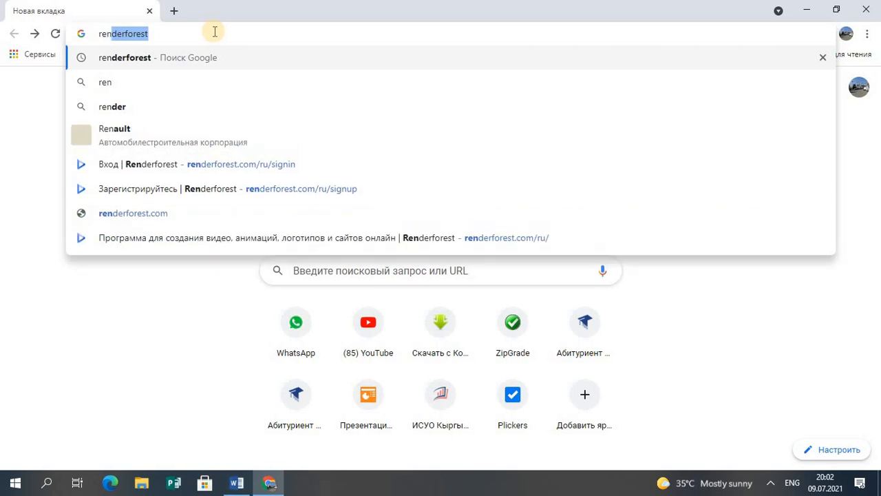
{"action": "key", "text": "Return"}
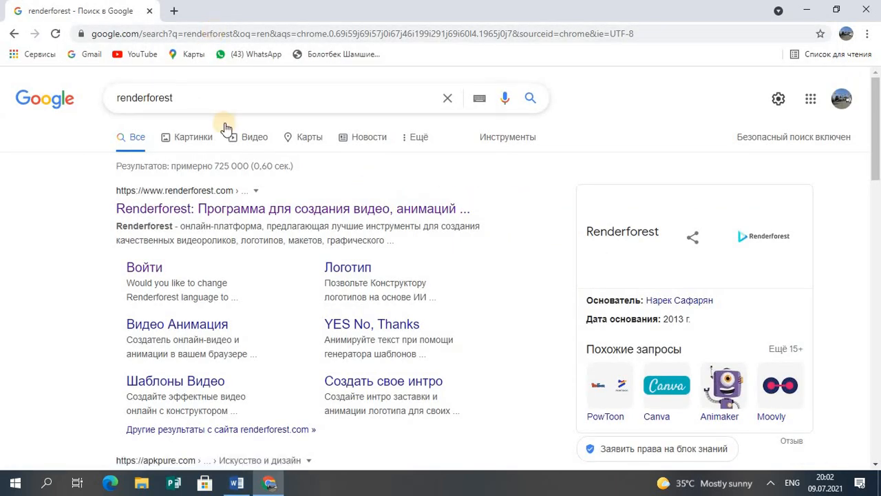
{"action": "left_click", "coordinate": [229, 215]}
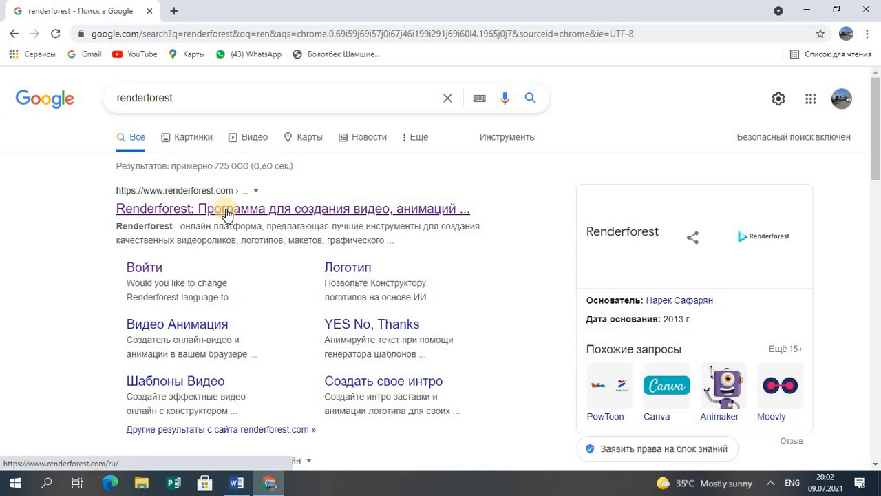
{"action": "left_click", "coordinate": [227, 212]}
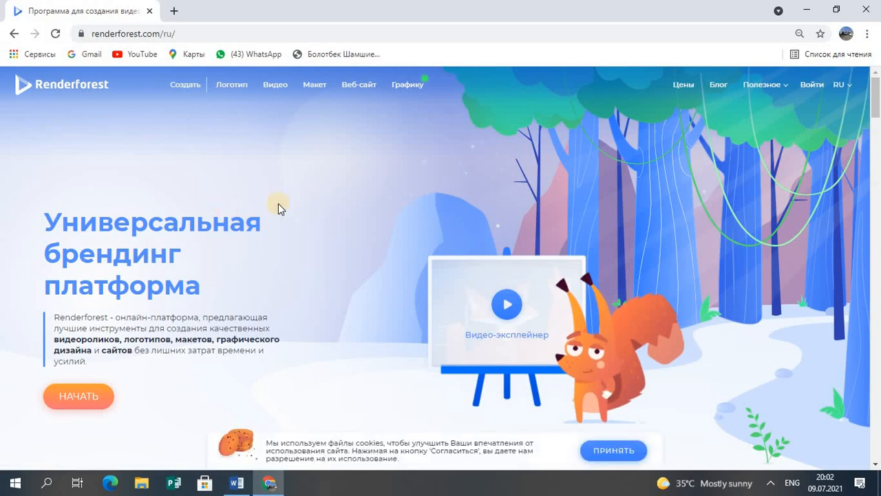
Start creating a video and open the template "Набор 3D-анимаций для объясняющих роликов"
{"action": "left_click", "coordinate": [78, 400]}
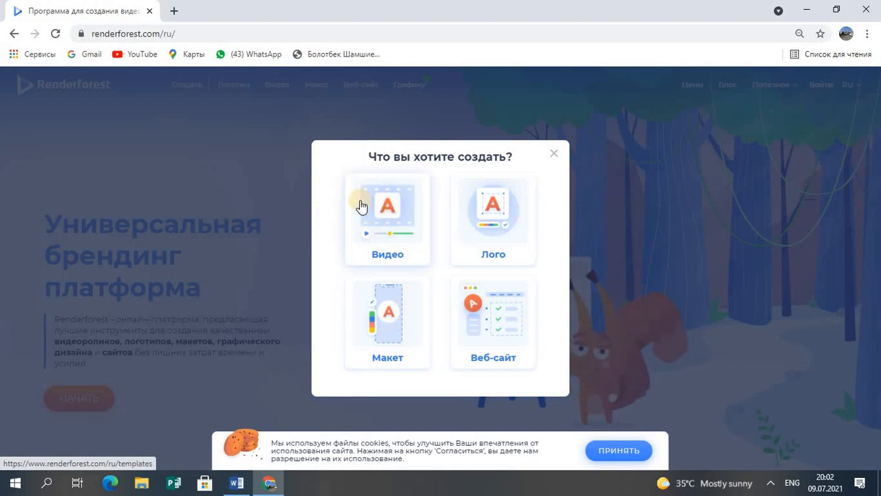
{"action": "left_click", "coordinate": [382, 236]}
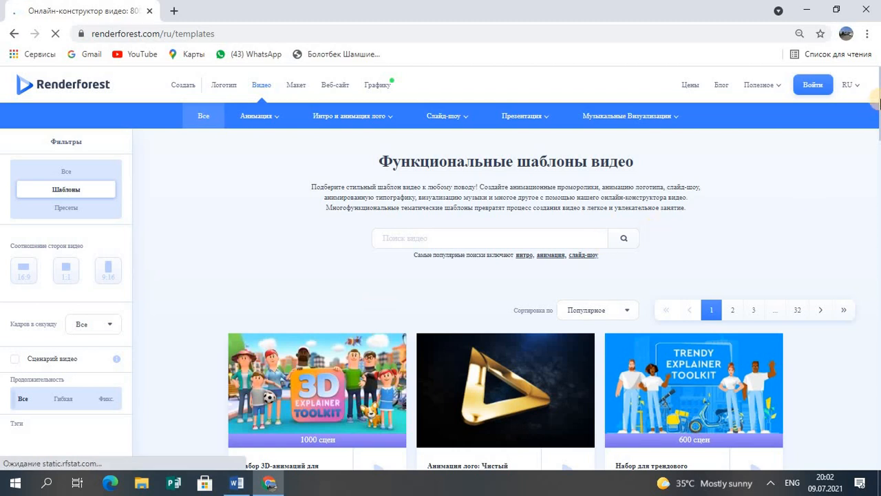
{"action": "left_click_drag", "start_coordinate": [880, 106], "coordinate": [880, 126]}
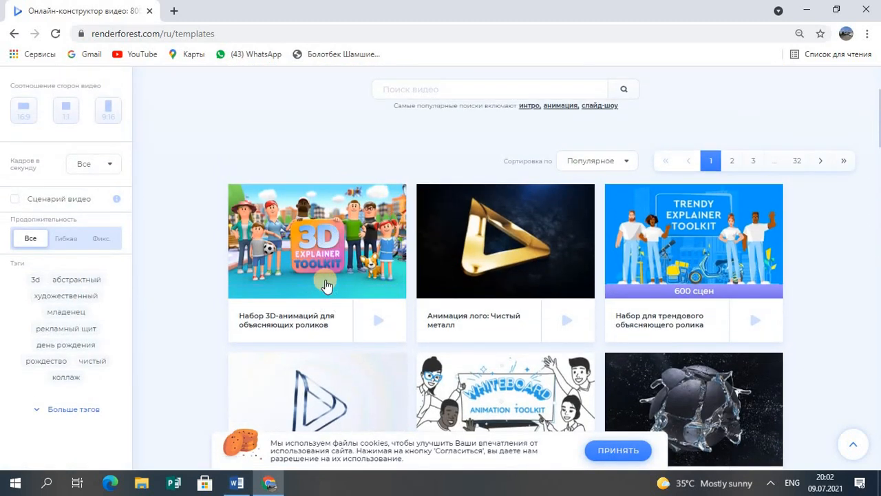
{"action": "left_click", "coordinate": [330, 253]}
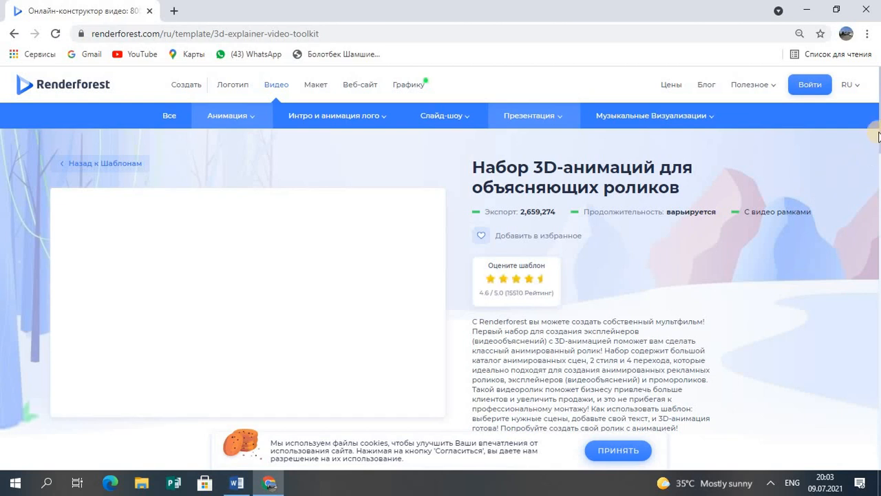
Create a project from the template, decline the beginner guide and choose to build it from an own script ("Введите свой сценарий")
{"action": "scroll", "coordinate": [879, 131], "scroll_direction": "down", "scroll_amount": 2}
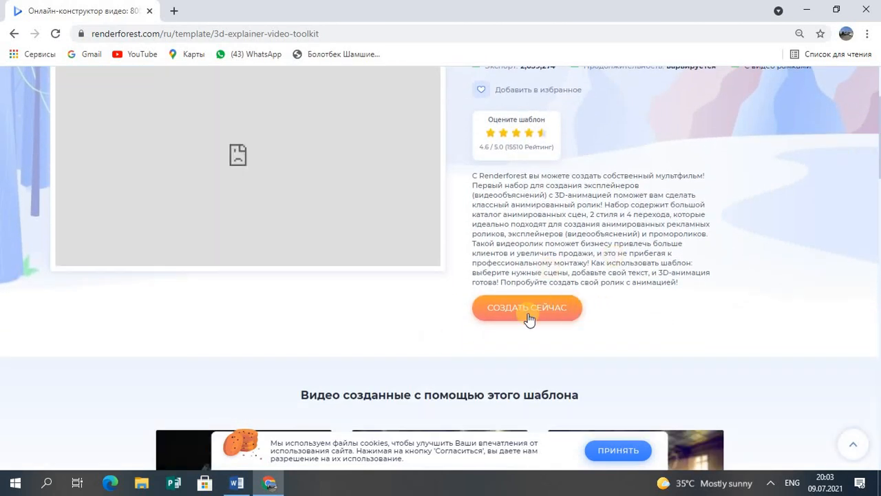
{"action": "left_click", "coordinate": [523, 311]}
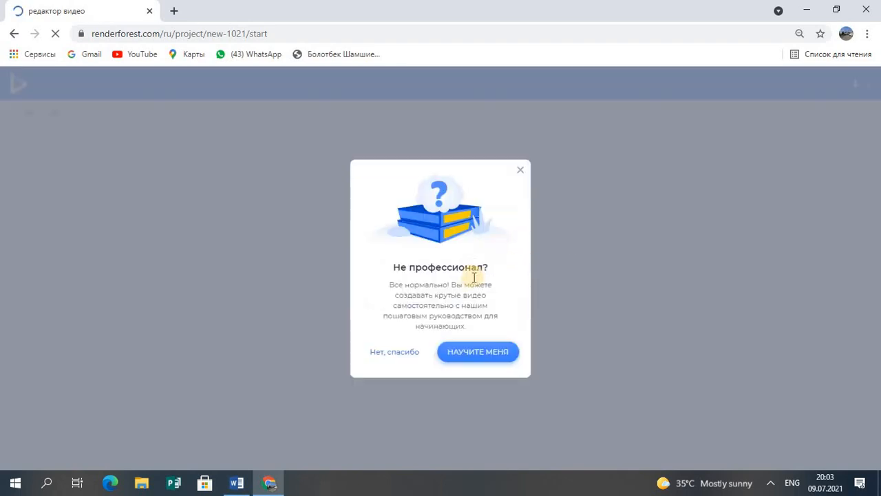
{"action": "left_click", "coordinate": [392, 352]}
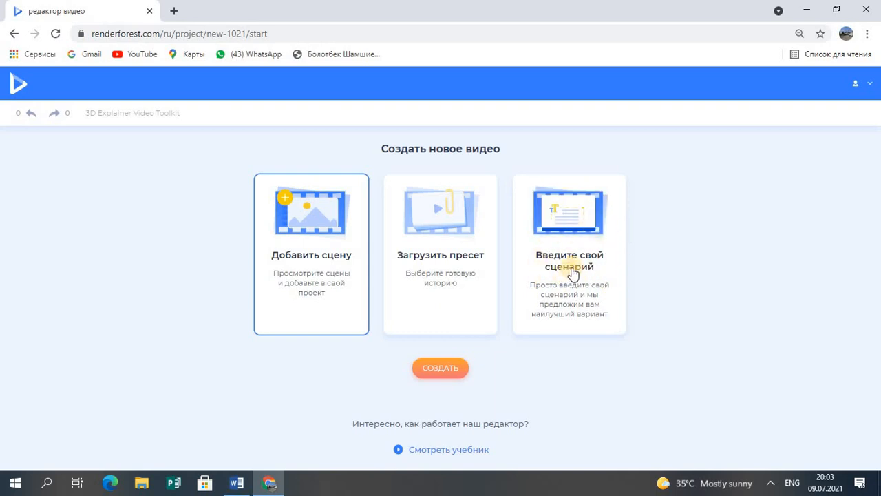
{"action": "left_click", "coordinate": [566, 245]}
{"action": "left_click", "coordinate": [443, 376]}
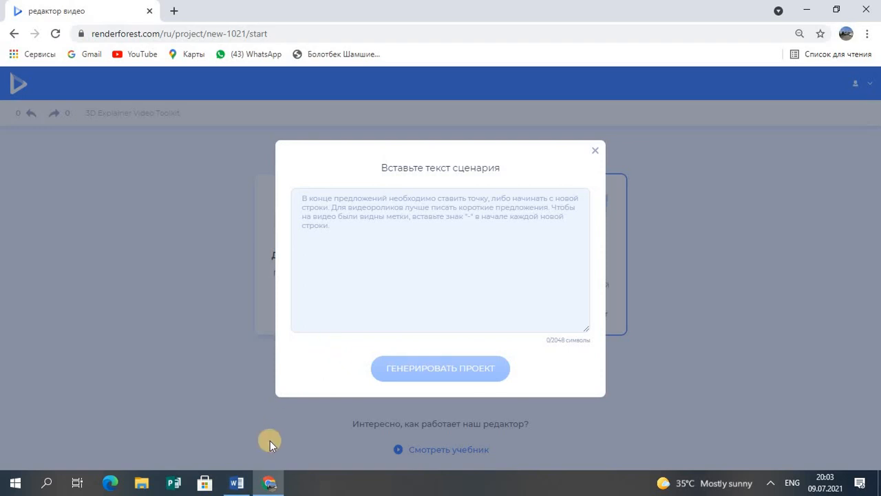
Copy the whole story from "Жаз мезгили." to "Саламатта болгула!" from the Word document into the script text and generate the project
{"action": "left_click", "coordinate": [232, 484]}
{"action": "left_click_drag", "start_coordinate": [347, 404], "coordinate": [263, 226]}
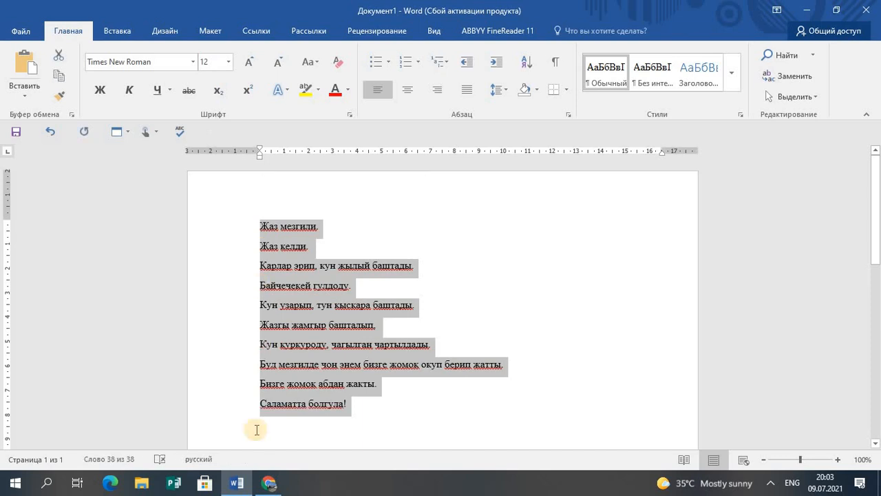
{"action": "left_click", "coordinate": [274, 484]}
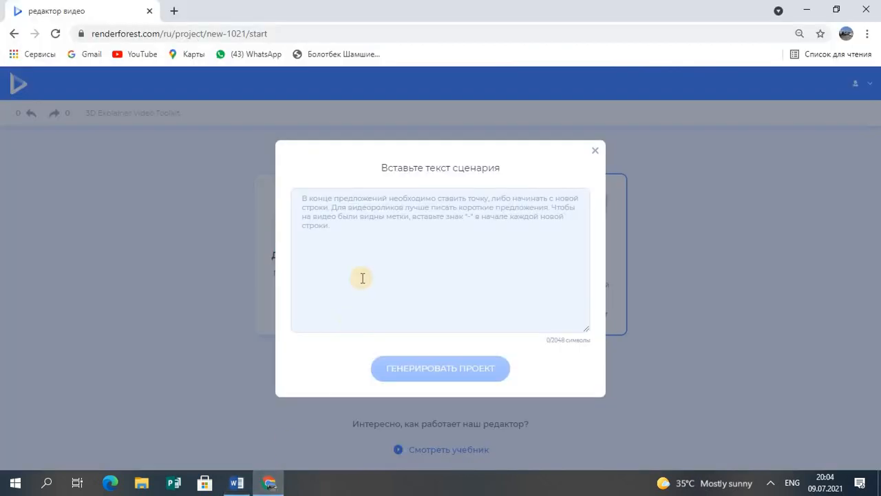
{"action": "left_click", "coordinate": [307, 201]}
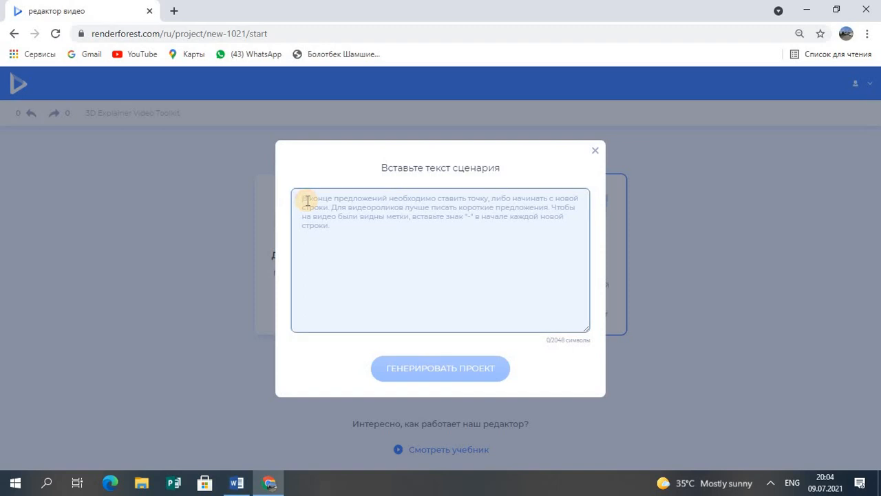
{"action": "type", "text": "Жаз мезгили. Жаз келди Карлар эрип, кун жылый баштады. Байчечекей гулдоду. Кун узарып, тун кыскара баштады. Жазгы жамгыр башталып, Кун куркуроду, чагылган чартылдады Бул мезгилде чон энем бизге жомок окуп берип жатты. Бизге жомок абдан жакты. Саламатта болгула!"}
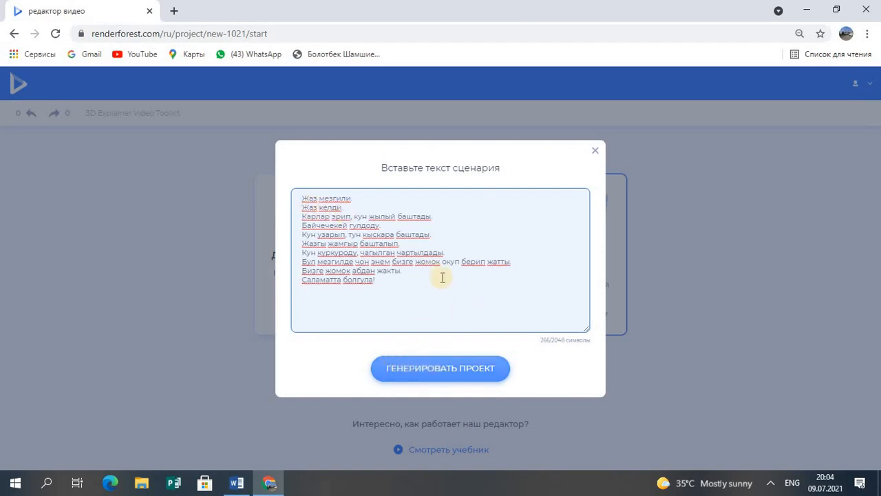
{"action": "left_click", "coordinate": [439, 373]}
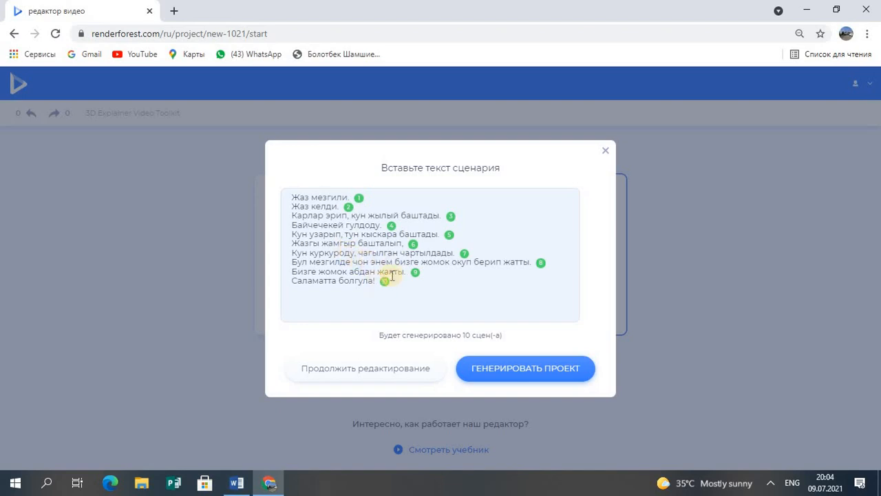
{"action": "left_click", "coordinate": [502, 369]}
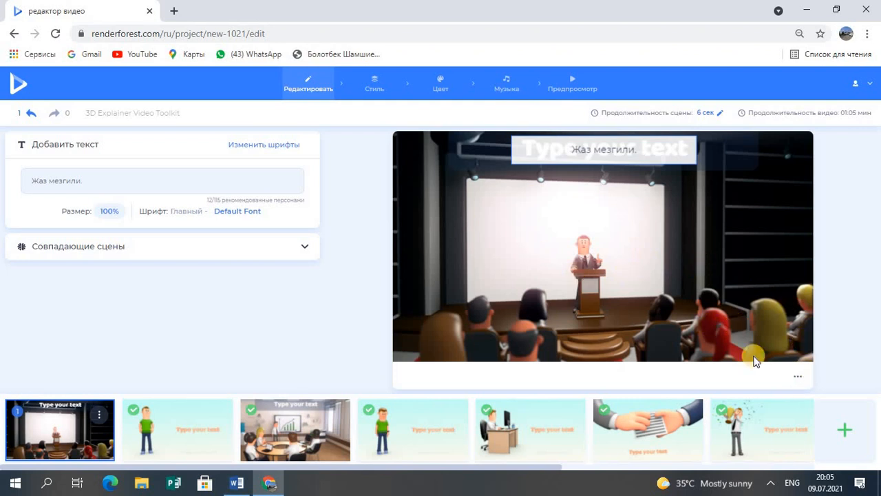
Replace the first scene, the speaker on stage, with the "Солнце" scene from the category "Погода и Инфраструктура"
{"action": "left_click", "coordinate": [797, 380]}
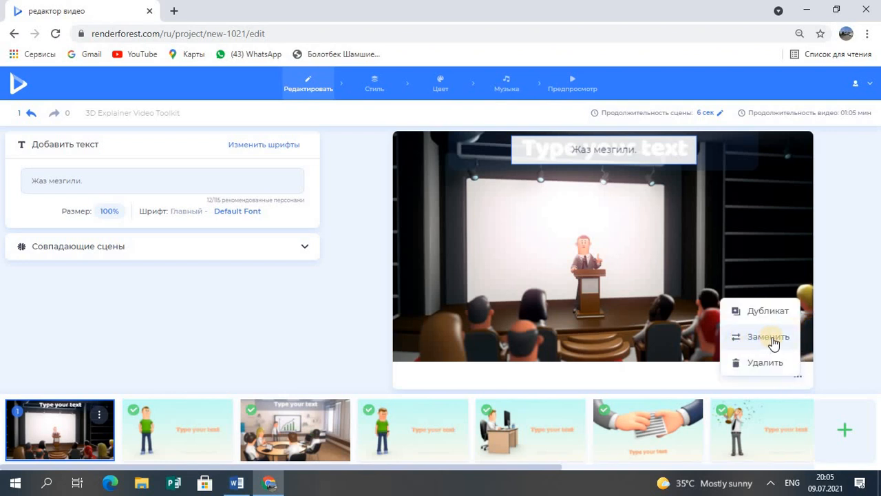
{"action": "left_click", "coordinate": [763, 338]}
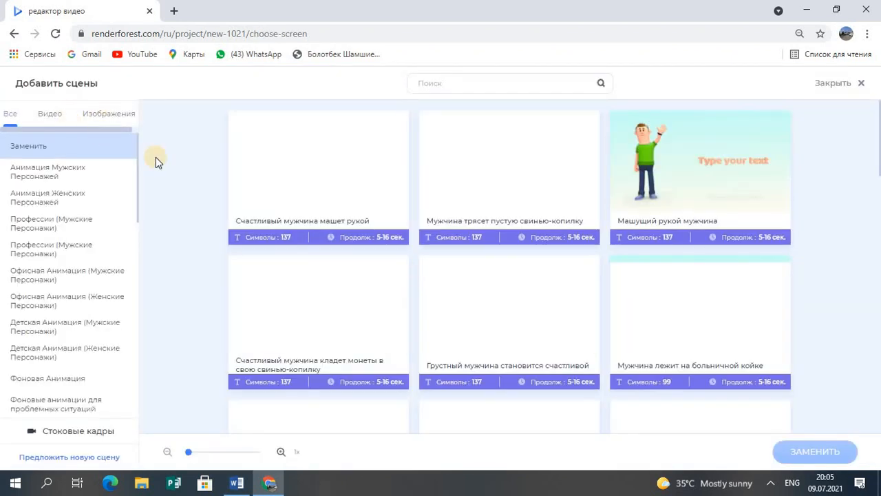
{"action": "left_click_drag", "start_coordinate": [137, 163], "coordinate": [137, 371]}
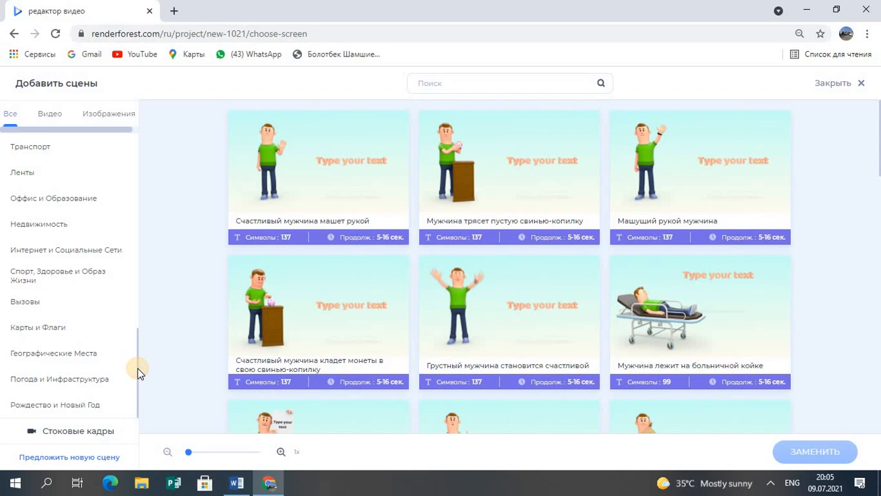
{"action": "left_click", "coordinate": [64, 380]}
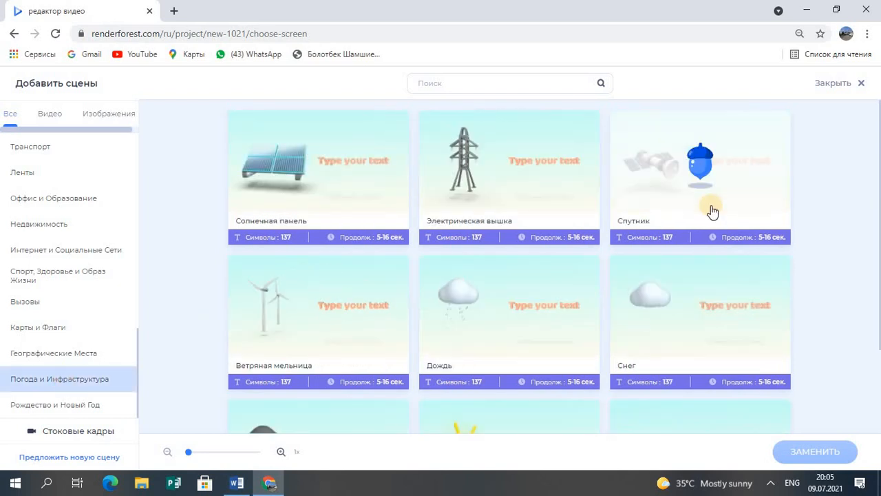
{"action": "left_click_drag", "start_coordinate": [878, 173], "coordinate": [878, 255]}
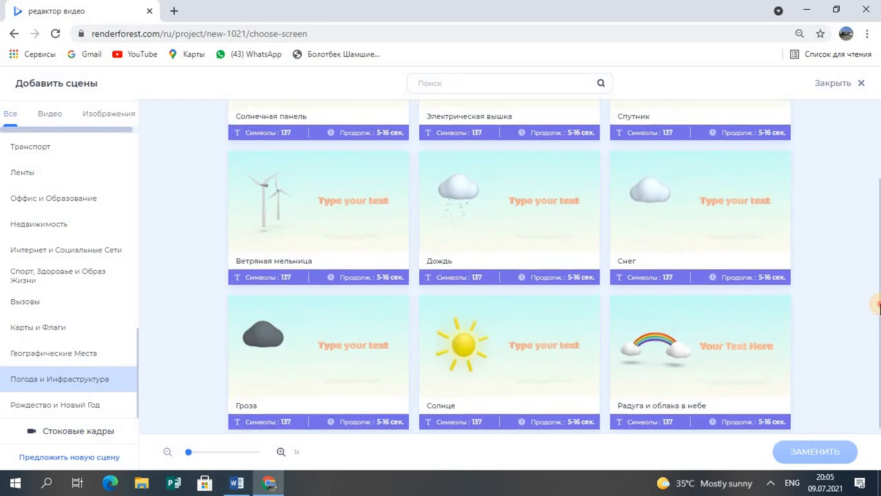
{"action": "left_click_drag", "start_coordinate": [879, 311], "coordinate": [879, 195]}
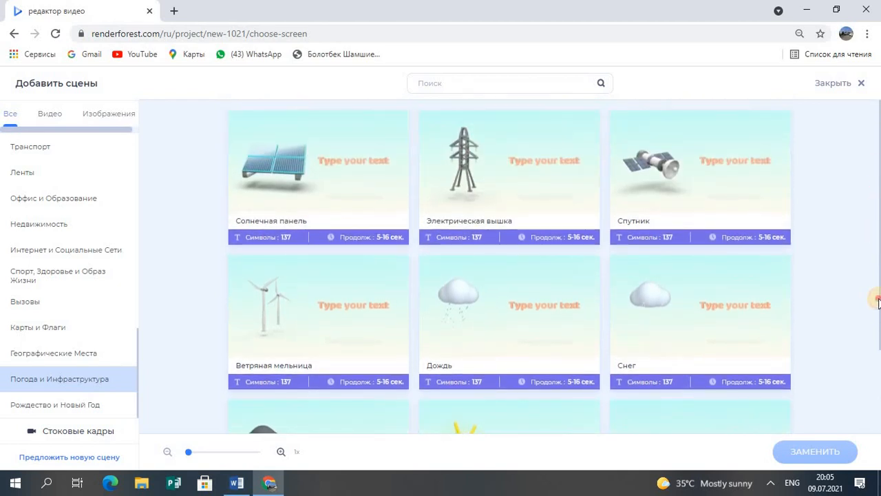
{"action": "left_click_drag", "start_coordinate": [878, 301], "coordinate": [872, 380]}
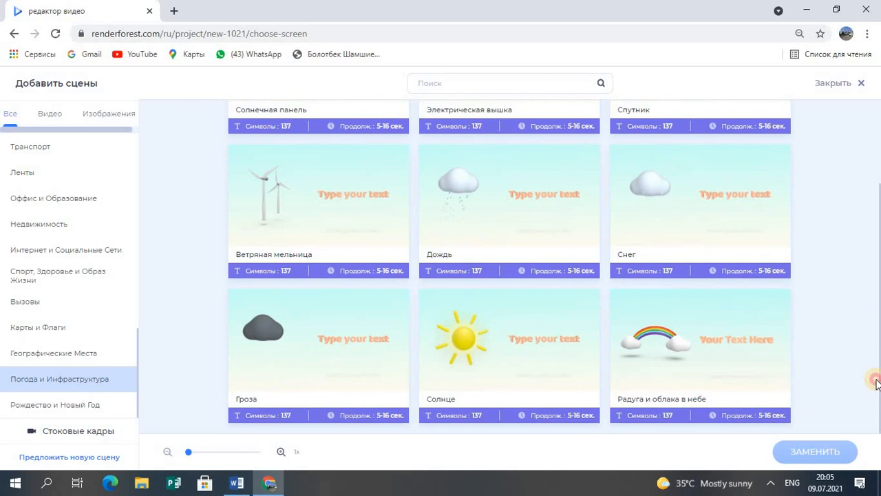
{"action": "left_click", "coordinate": [487, 357]}
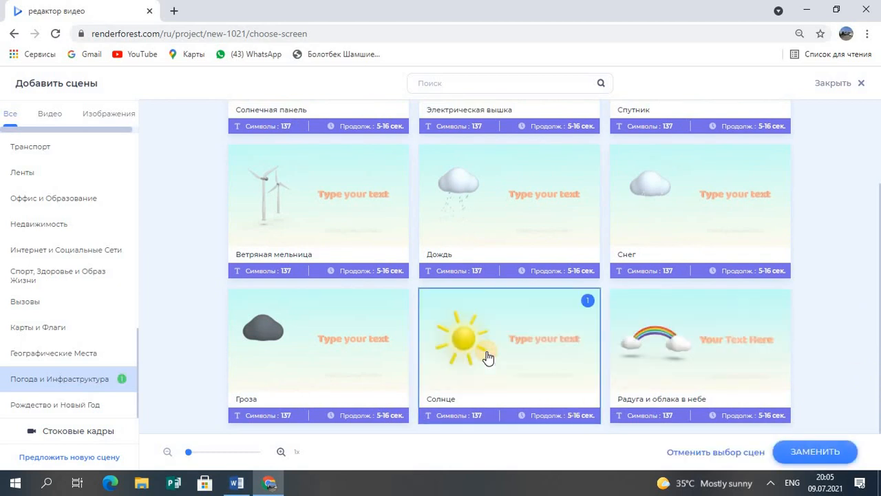
{"action": "left_click", "coordinate": [824, 452]}
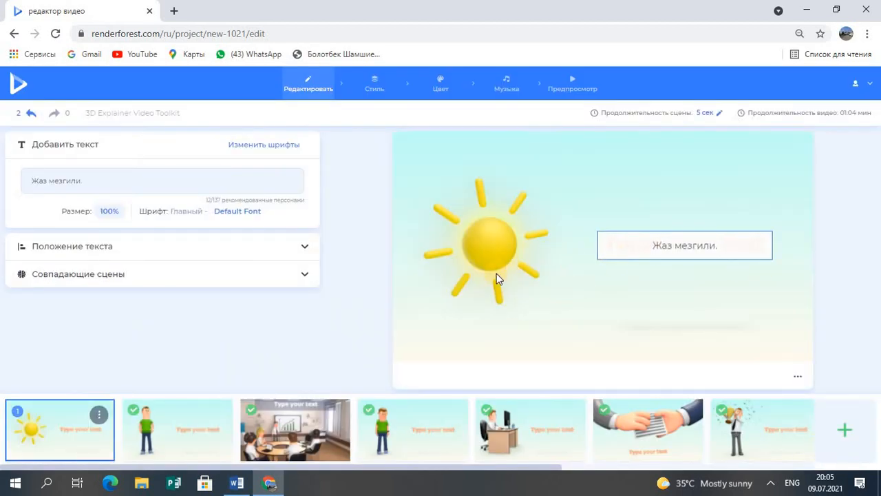
Delete the second scene, the standing man with the text "Жаз келди."
{"action": "left_click", "coordinate": [192, 433]}
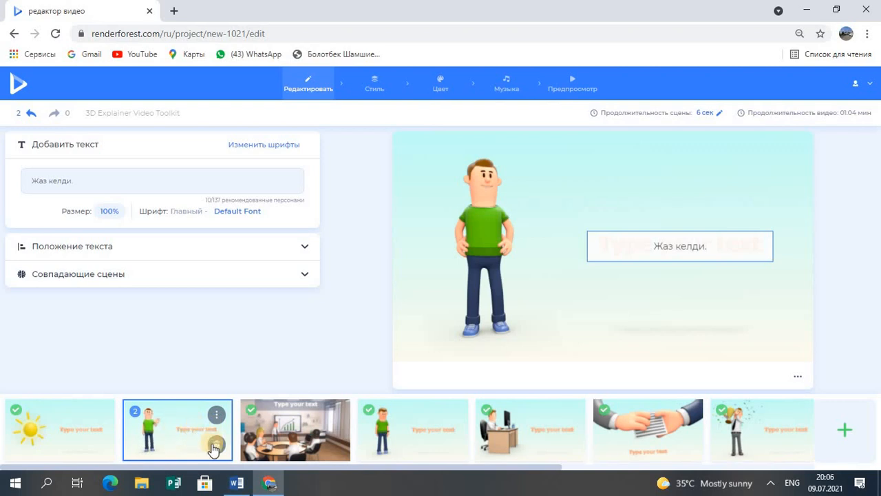
{"action": "left_click", "coordinate": [216, 447]}
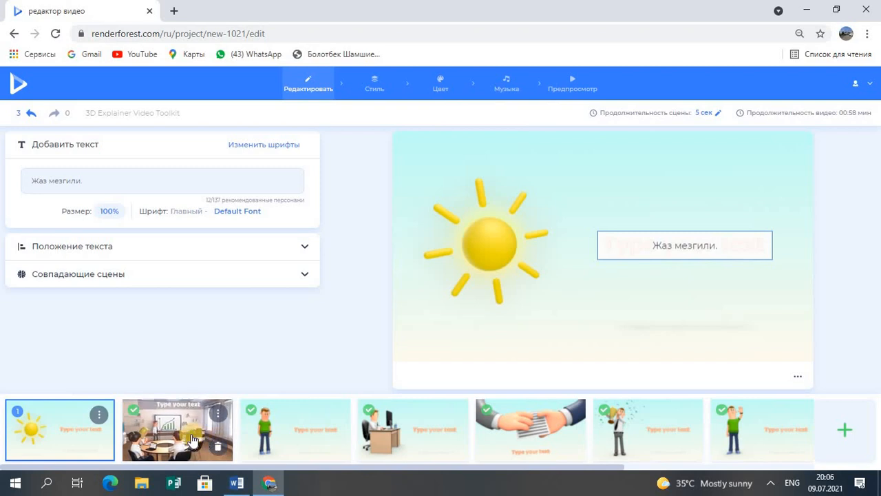
Replace the office meeting scene "Карлар эрип, кун жылый баштады." with "Радуга и облака в небе" from "Погода и Инфраструктура"
{"action": "left_click", "coordinate": [195, 439]}
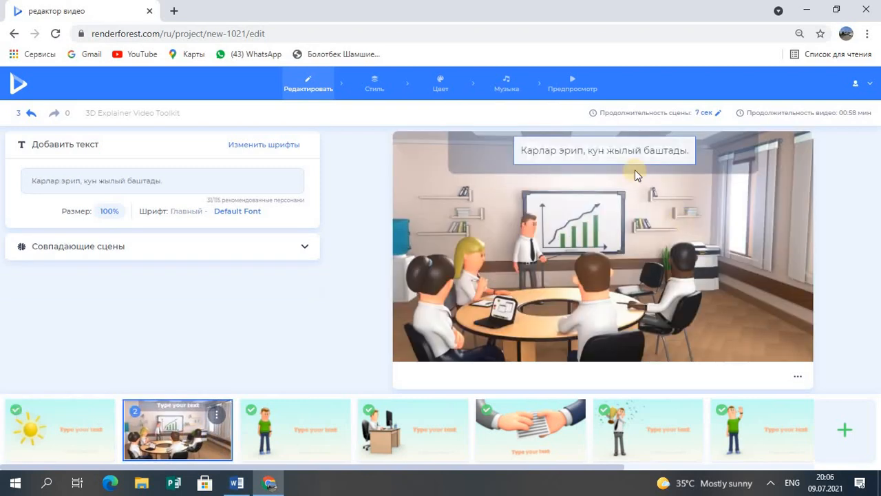
{"action": "left_click", "coordinate": [798, 377]}
{"action": "left_click", "coordinate": [769, 340]}
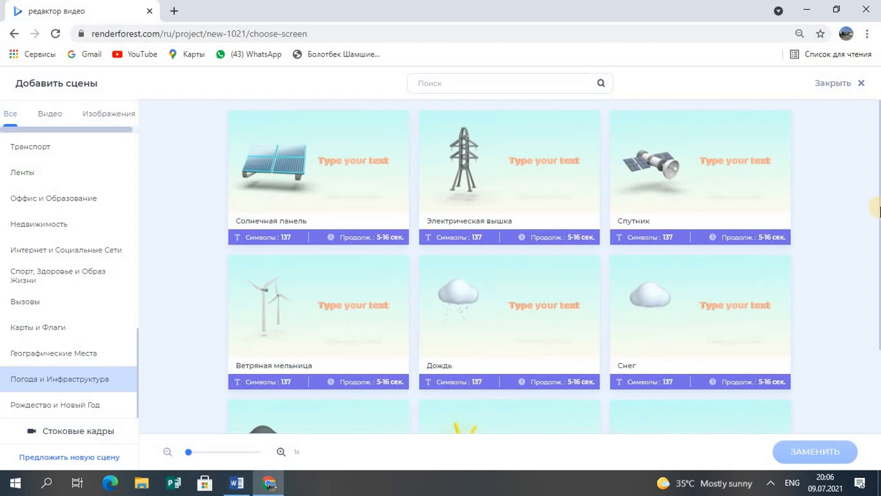
{"action": "left_click_drag", "start_coordinate": [878, 220], "coordinate": [878, 310]}
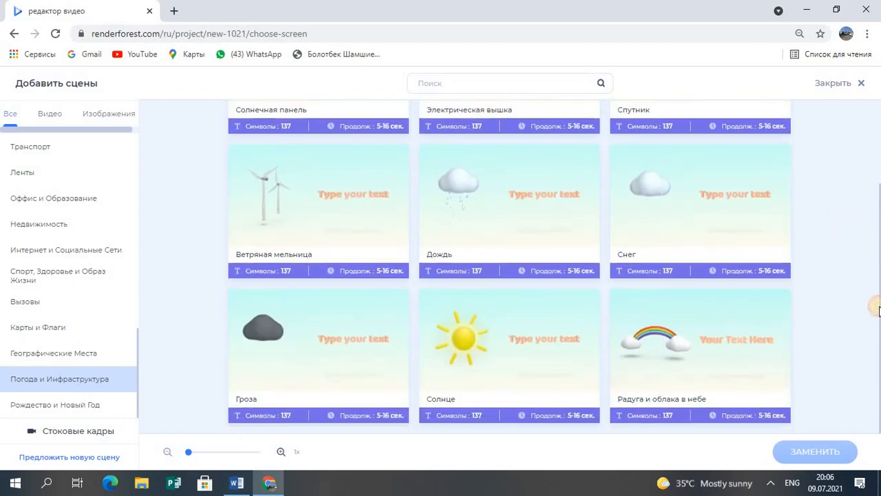
{"action": "left_click", "coordinate": [758, 337]}
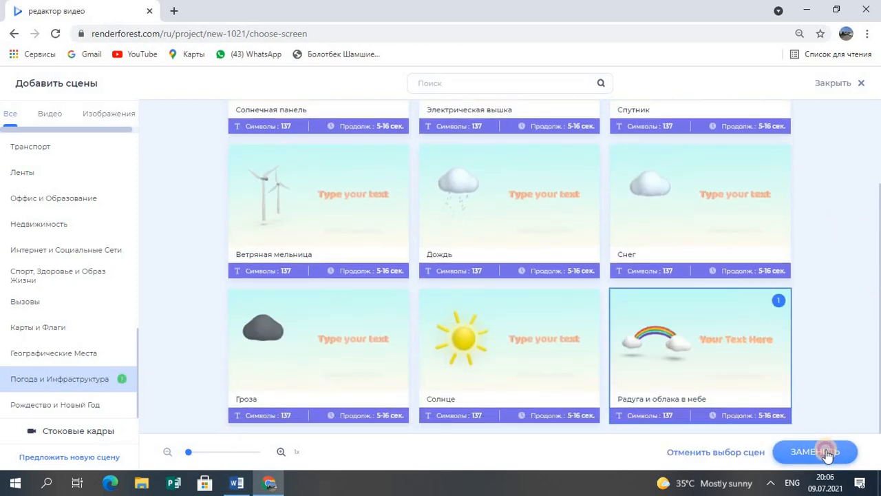
{"action": "left_click", "coordinate": [826, 452]}
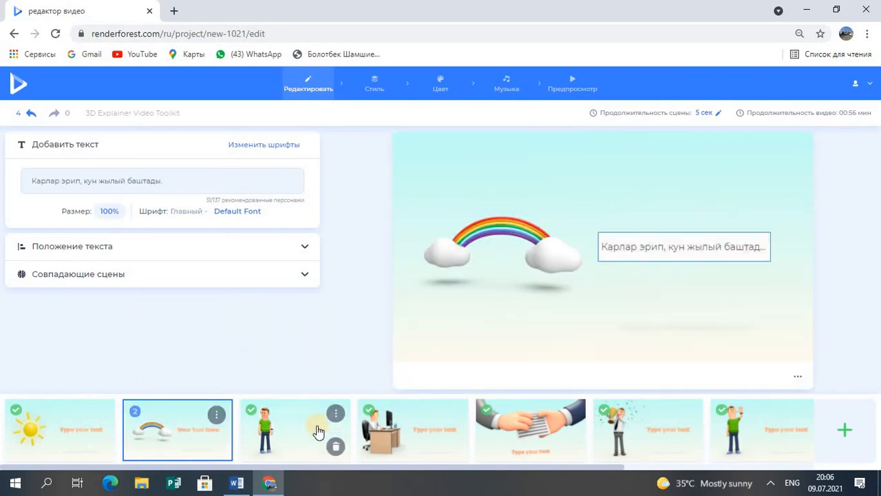
Replace the standing man scene "Байчечекей гулдоду." with "Цветок ромашки" from the category "Спорт, Здоровье и Образ Жизни"
{"action": "left_click", "coordinate": [318, 431]}
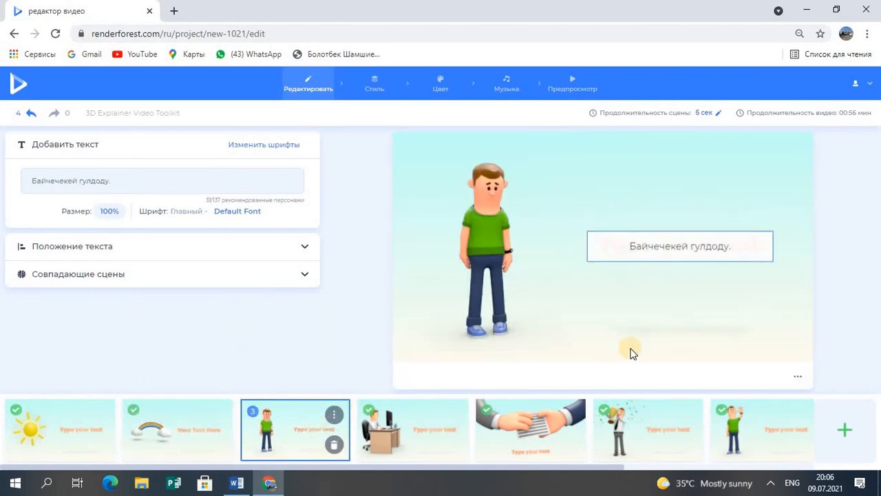
{"action": "left_click", "coordinate": [799, 379]}
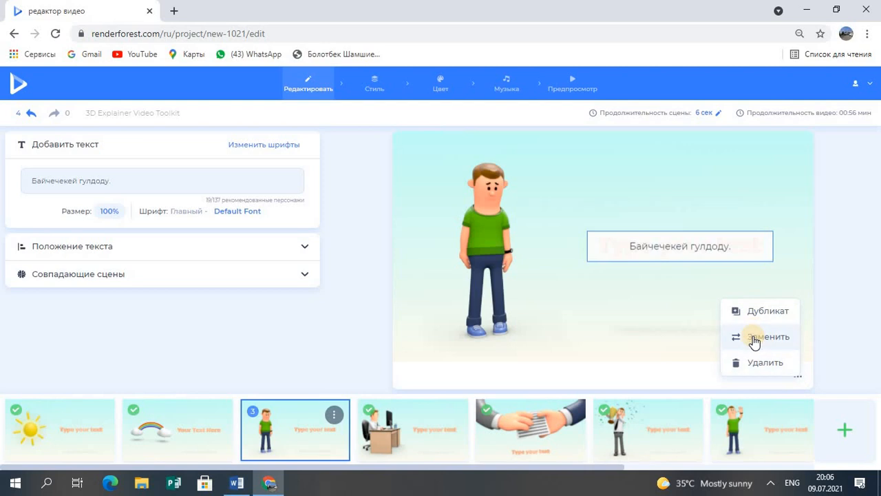
{"action": "left_click", "coordinate": [755, 338]}
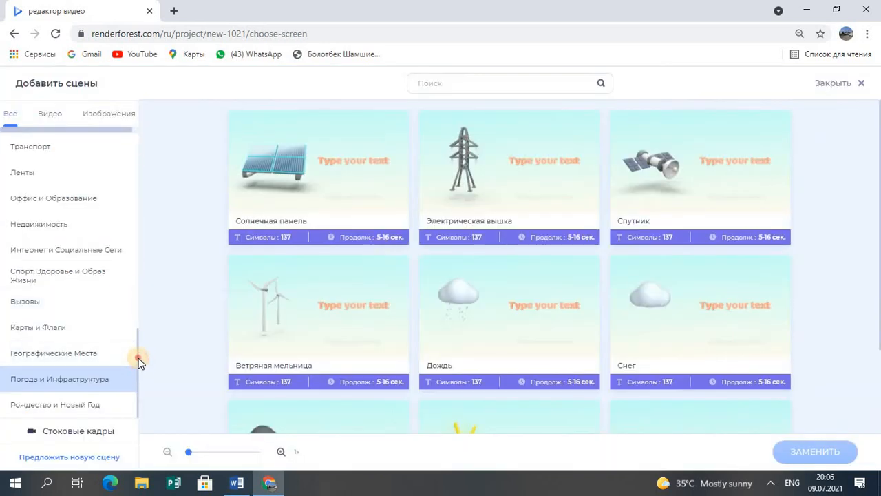
{"action": "scroll", "coordinate": [138, 359], "scroll_direction": "up", "scroll_amount": 1}
{"action": "left_click_drag", "start_coordinate": [140, 339], "coordinate": [139, 374]}
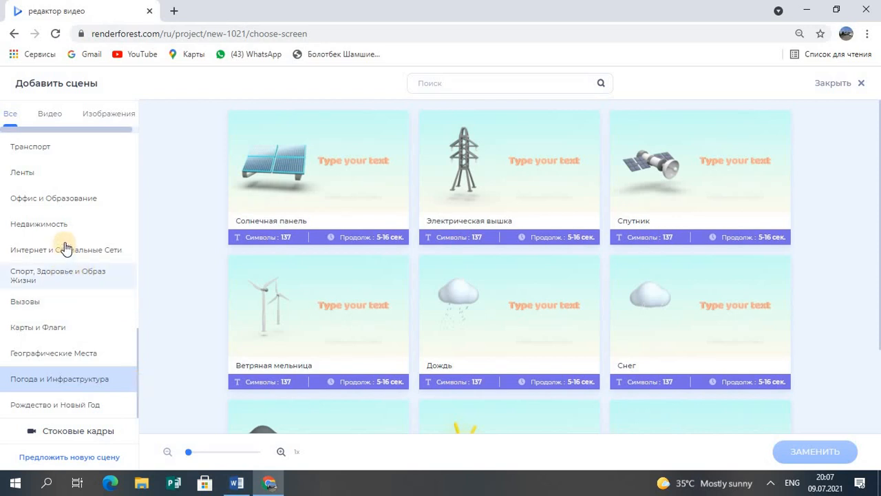
{"action": "left_click", "coordinate": [63, 204]}
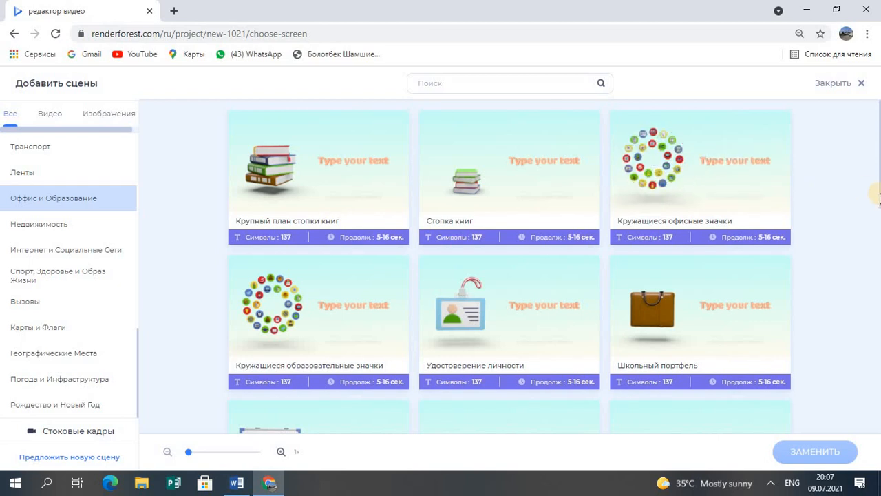
{"action": "scroll", "coordinate": [878, 255], "scroll_direction": "down", "scroll_amount": 7}
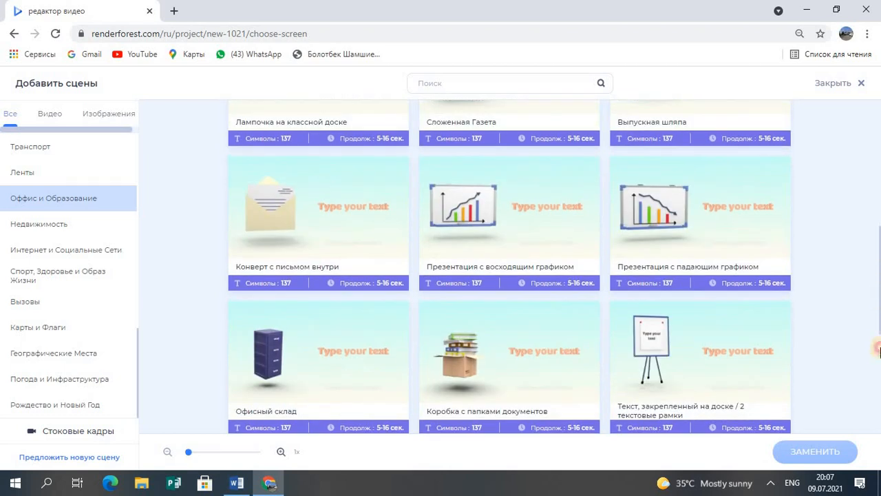
{"action": "left_click_drag", "start_coordinate": [878, 382], "coordinate": [878, 282]}
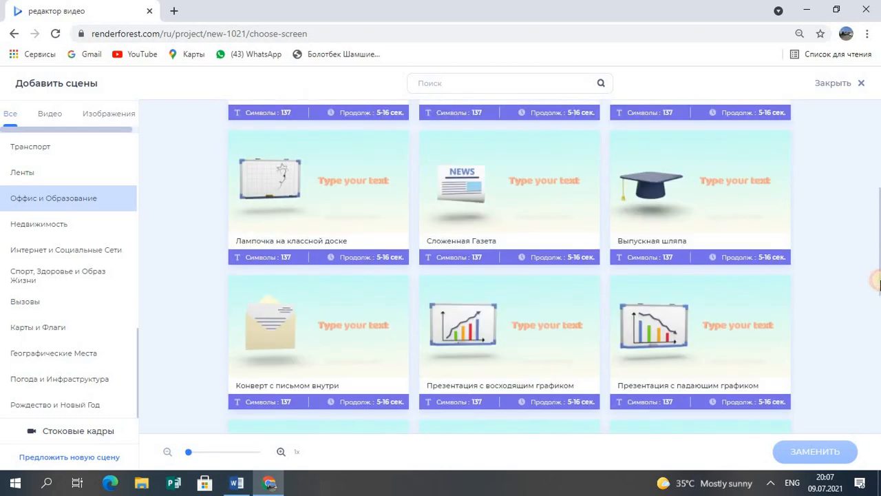
{"action": "left_click", "coordinate": [48, 279]}
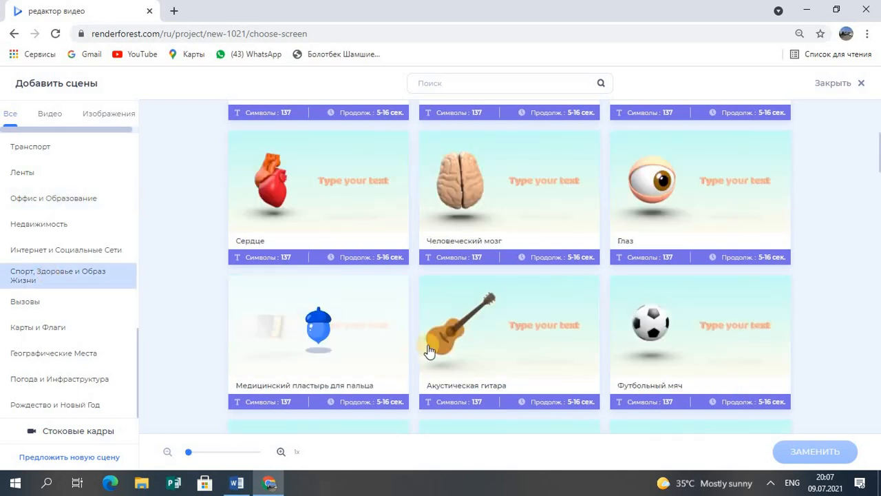
{"action": "left_click_drag", "start_coordinate": [879, 148], "coordinate": [879, 215]}
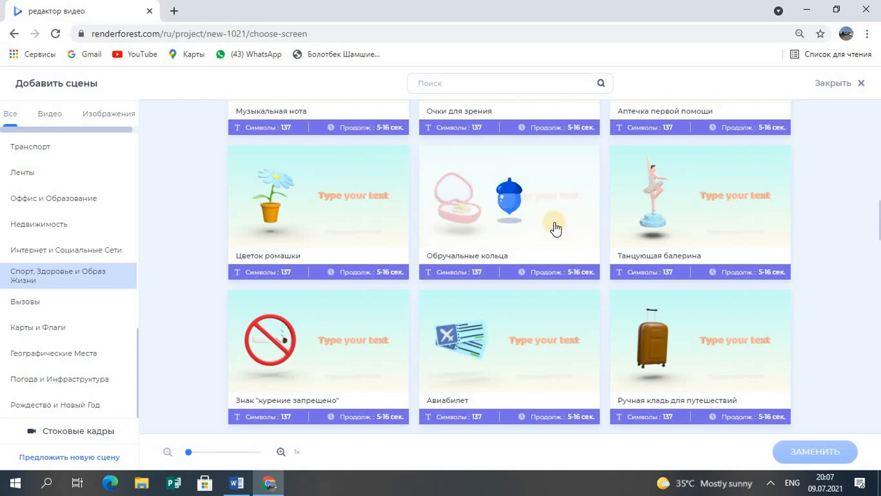
{"action": "left_click", "coordinate": [359, 235]}
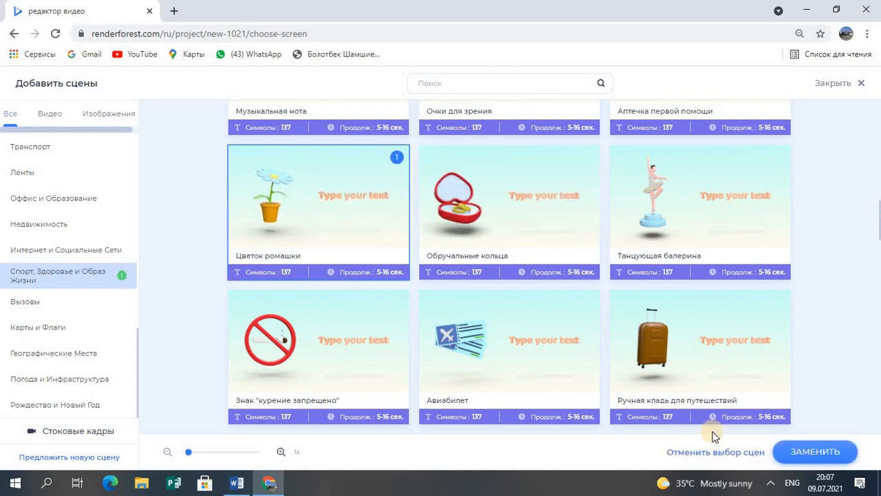
{"action": "left_click", "coordinate": [825, 456]}
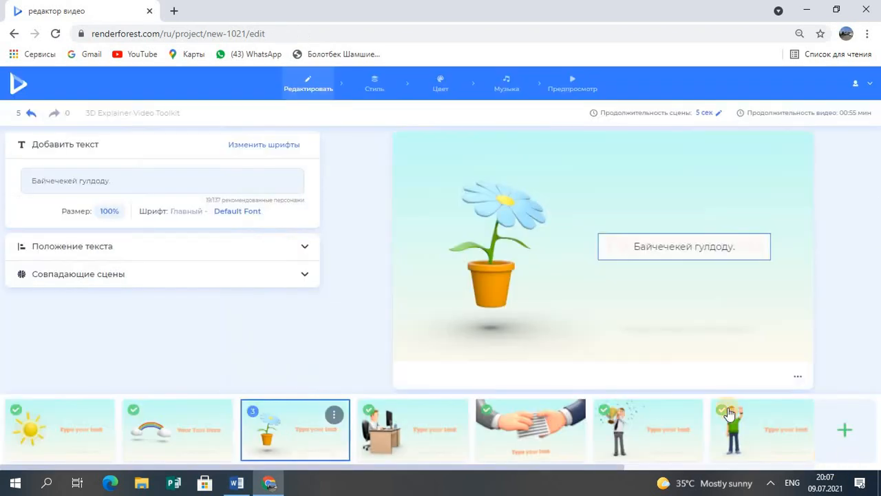
Replace the man at the desk scene "Кун узарып, тун кыскара баштады." with "Спутниковая антенна" from "Наука, Технологии и Устройства"
{"action": "left_click", "coordinate": [419, 430]}
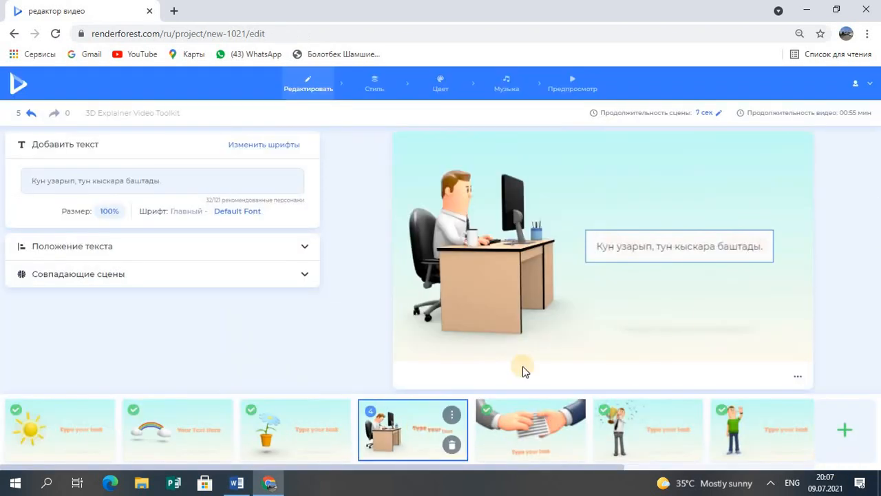
{"action": "left_click", "coordinate": [797, 377]}
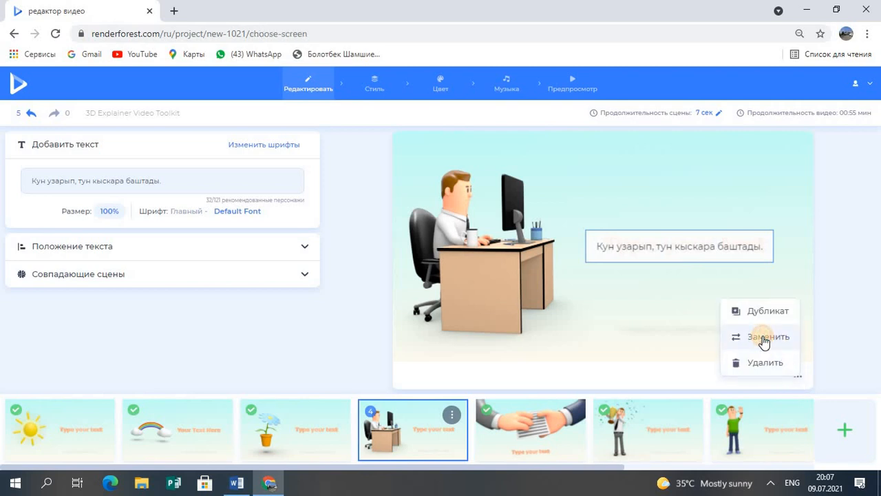
{"action": "left_click", "coordinate": [765, 337]}
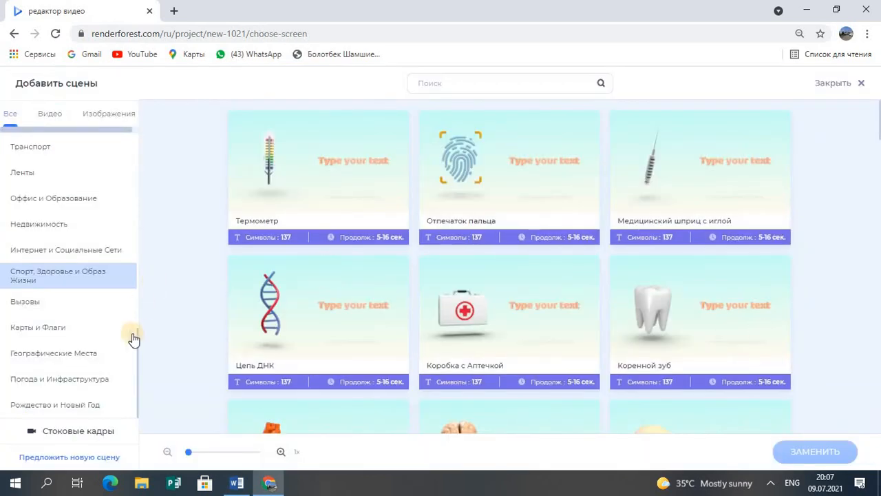
{"action": "left_click_drag", "start_coordinate": [137, 362], "coordinate": [139, 321]}
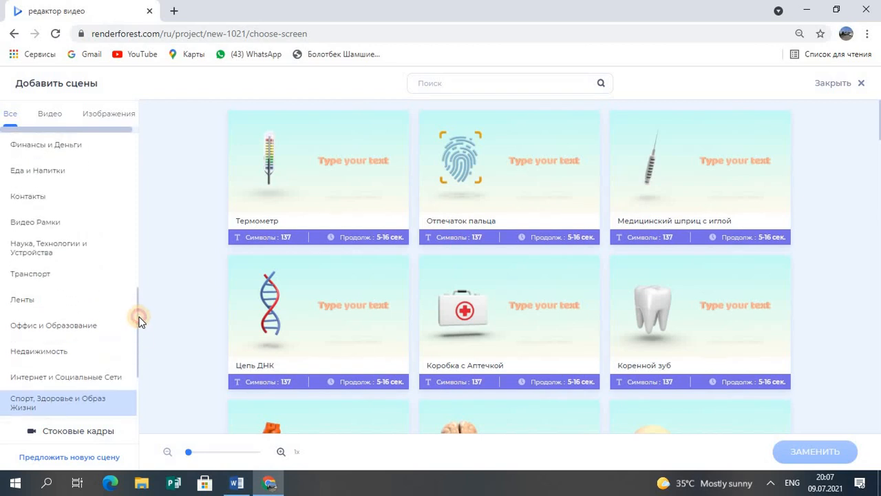
{"action": "left_click", "coordinate": [62, 253]}
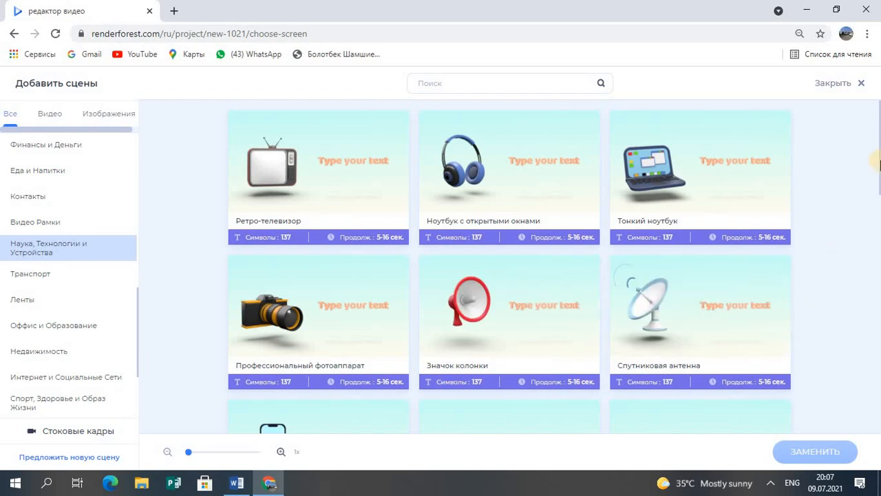
{"action": "left_click_drag", "start_coordinate": [879, 157], "coordinate": [877, 179]}
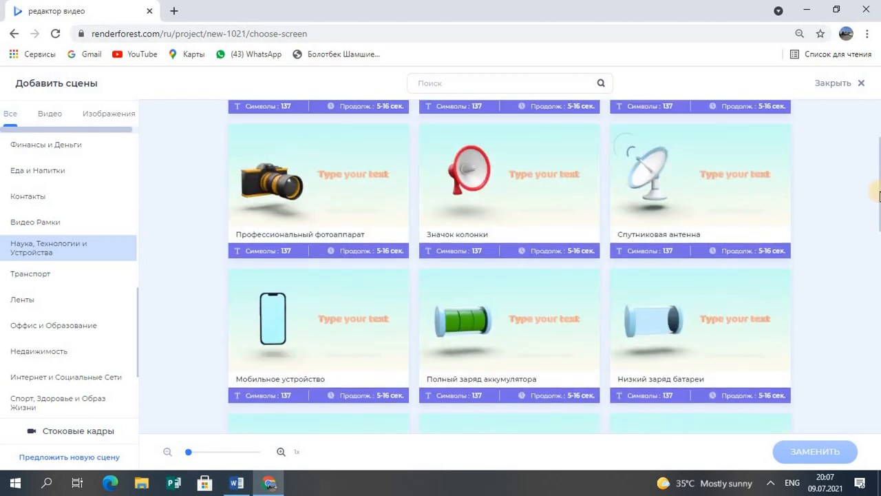
{"action": "left_click", "coordinate": [675, 217]}
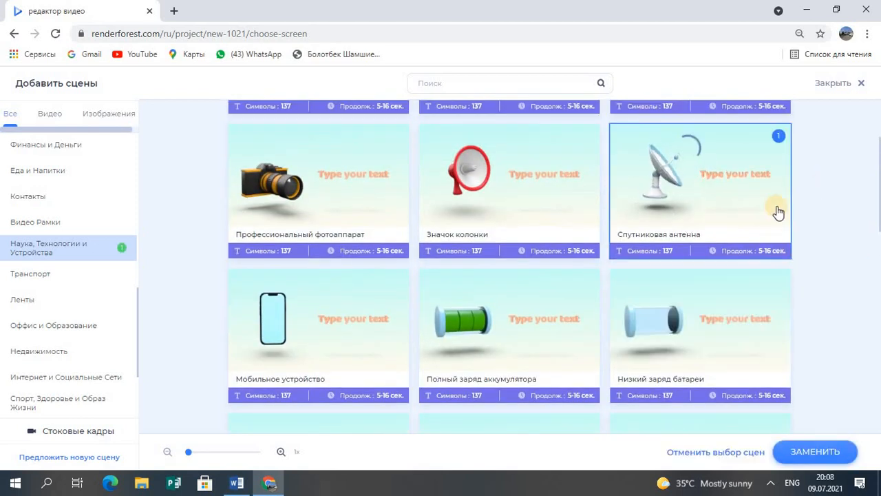
{"action": "left_click", "coordinate": [798, 451]}
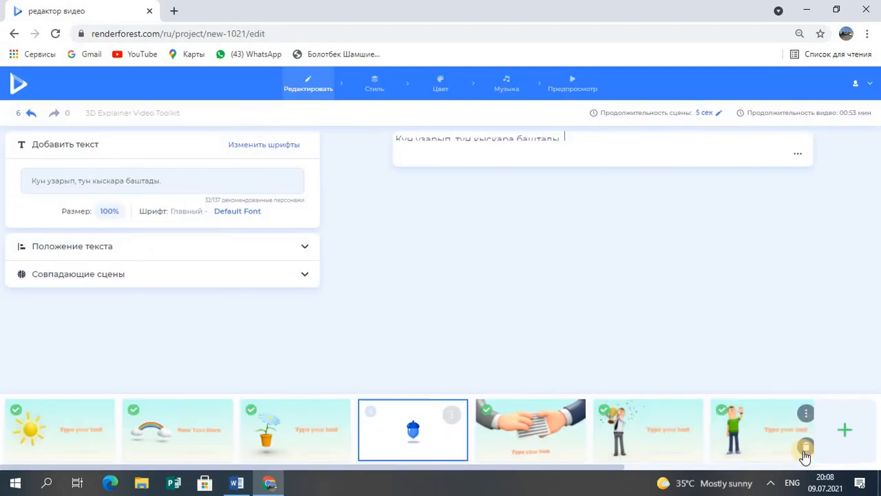
Replace the scene of hands passing a paper, "Жазгы жамгыр башталып,", with "Дождь" from "Погода и Инфраструктура"
{"action": "left_click", "coordinate": [548, 444]}
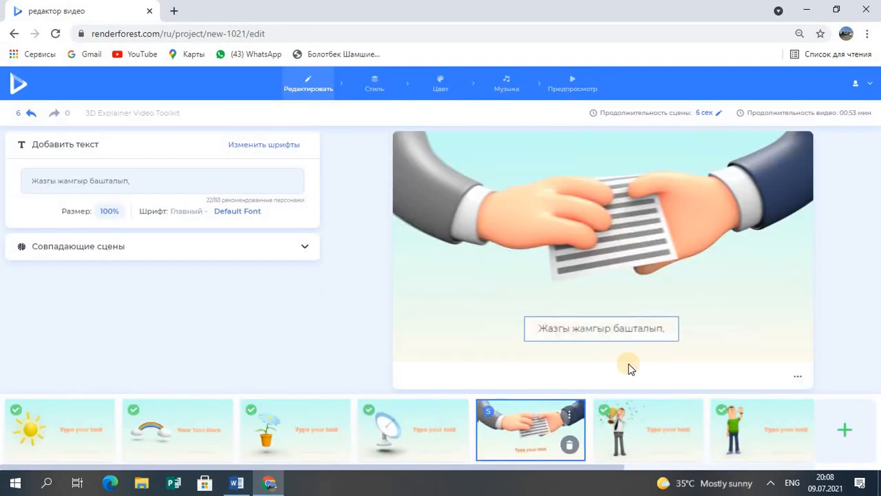
{"action": "mouse_move", "coordinate": [571, 425]}
{"action": "left_click", "coordinate": [796, 381]}
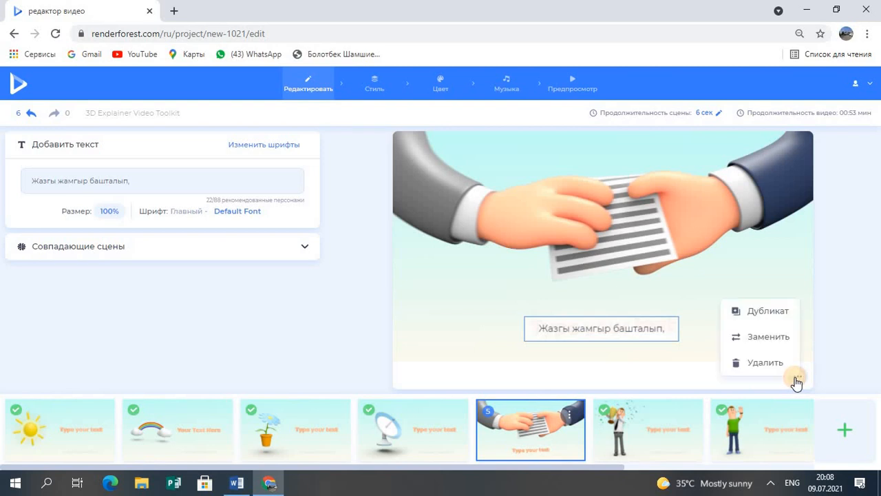
{"action": "left_click", "coordinate": [772, 340]}
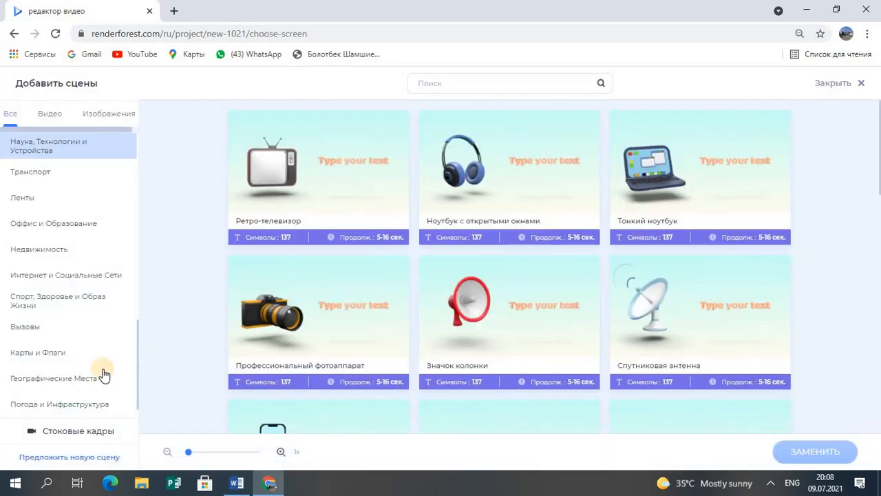
{"action": "left_click", "coordinate": [82, 404]}
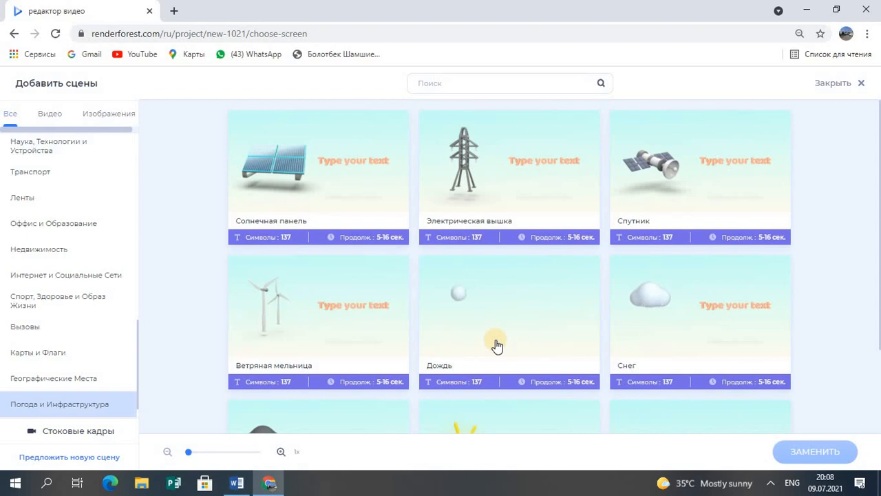
{"action": "left_click", "coordinate": [540, 318]}
{"action": "left_click", "coordinate": [832, 453]}
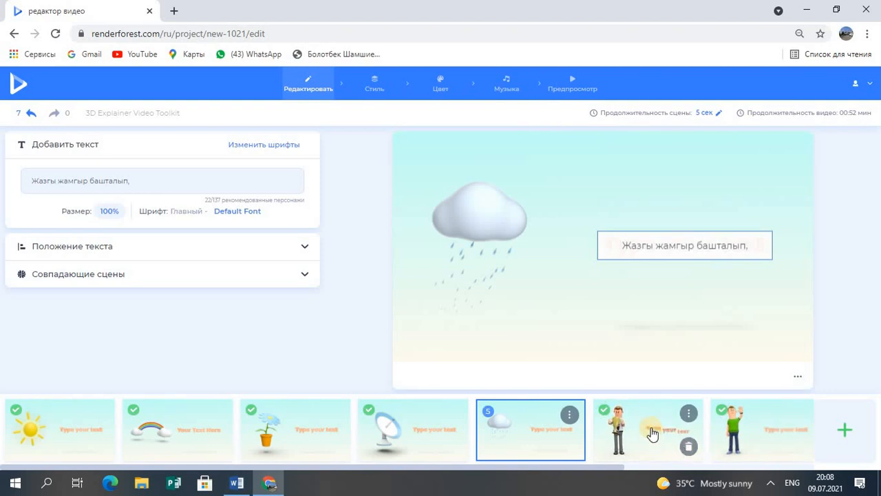
Replace the man with the trophy scene "Кун куркуроду, чагылган чартылдады." with "Гроза" from "Погода и Инфраструктура"
{"action": "left_click", "coordinate": [652, 432]}
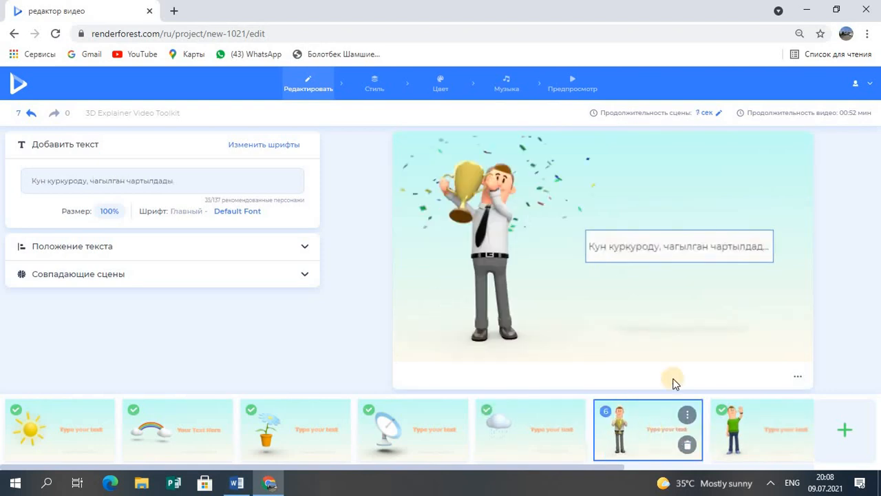
{"action": "left_click", "coordinate": [688, 417]}
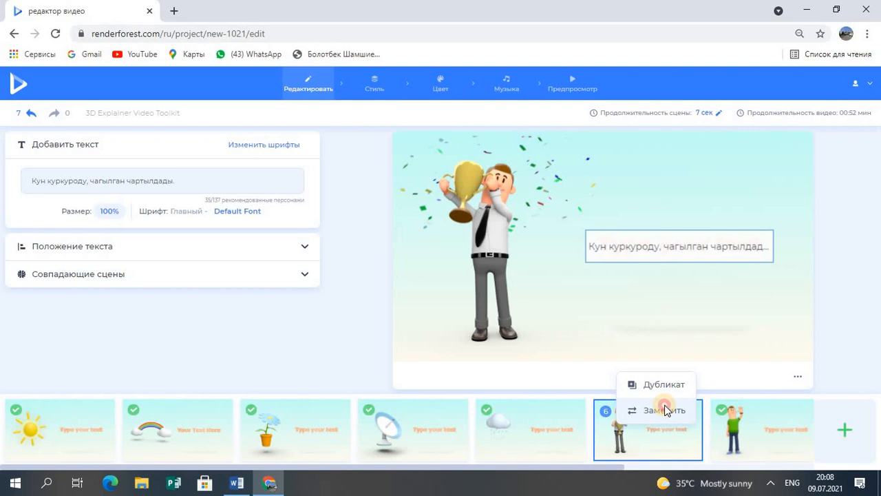
{"action": "left_click", "coordinate": [667, 410]}
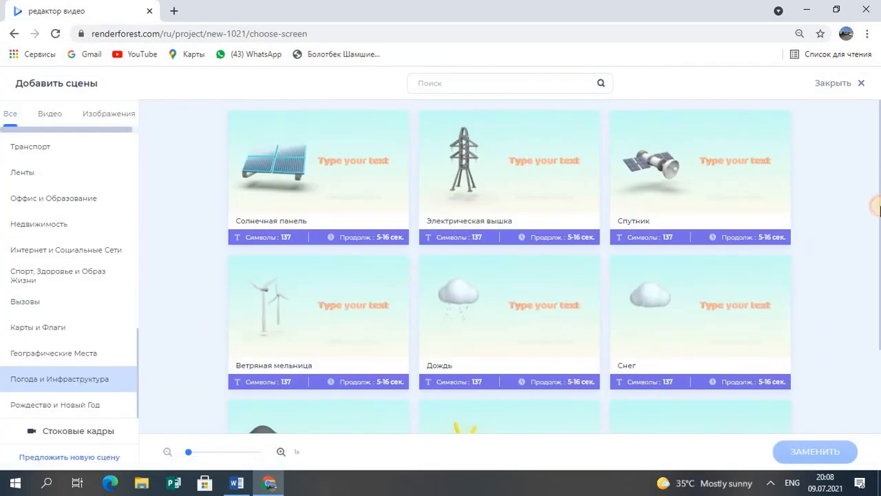
{"action": "scroll", "coordinate": [876, 206], "scroll_direction": "down", "scroll_amount": 3}
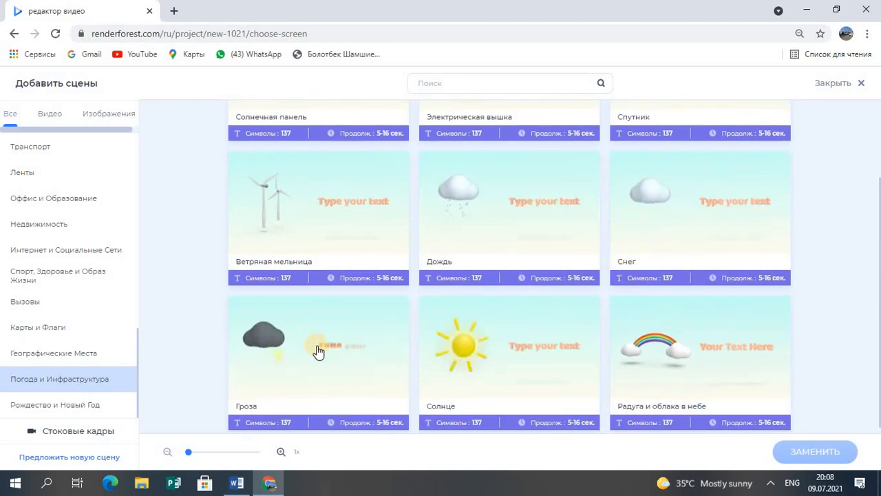
{"action": "left_click", "coordinate": [364, 374]}
{"action": "left_click", "coordinate": [828, 458]}
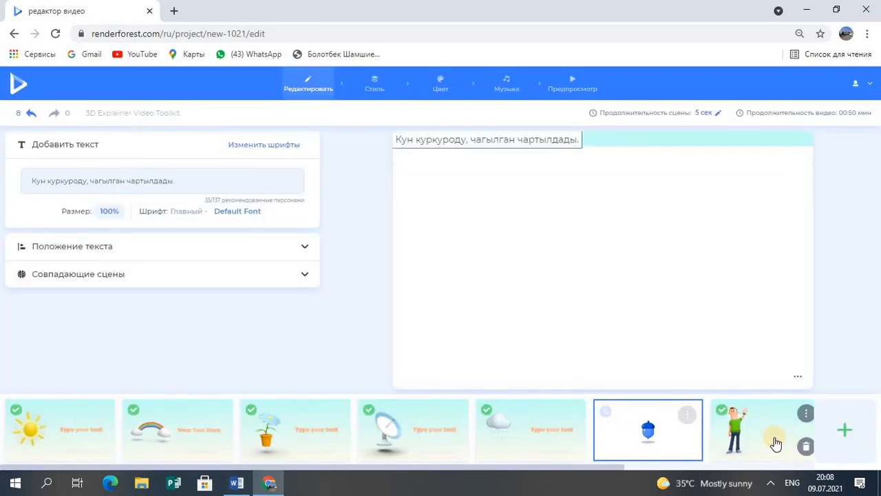
Replace the waving man scene "Бул мезгилде чон энем бизге жомок окуп берип жатты." with "Женщина читает газету в кресле качалке" from "Анимация Женских Персонажей"
{"action": "left_click", "coordinate": [776, 443]}
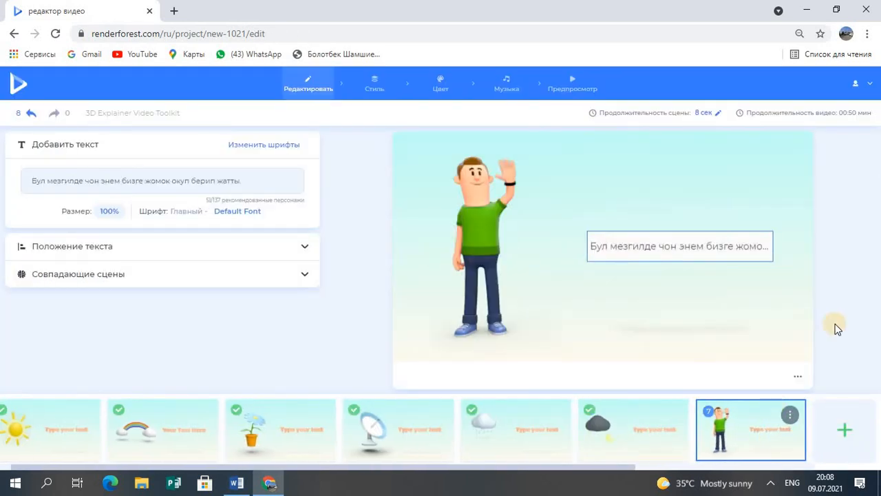
{"action": "left_click", "coordinate": [799, 379]}
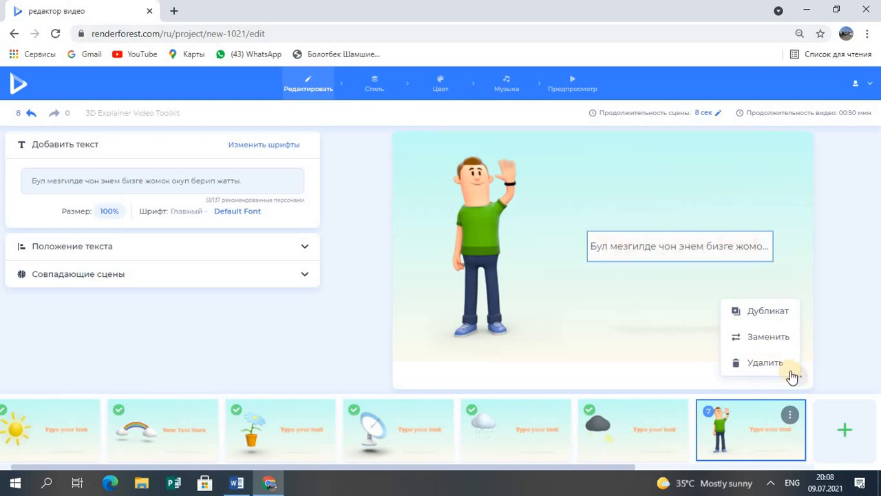
{"action": "left_click", "coordinate": [768, 342]}
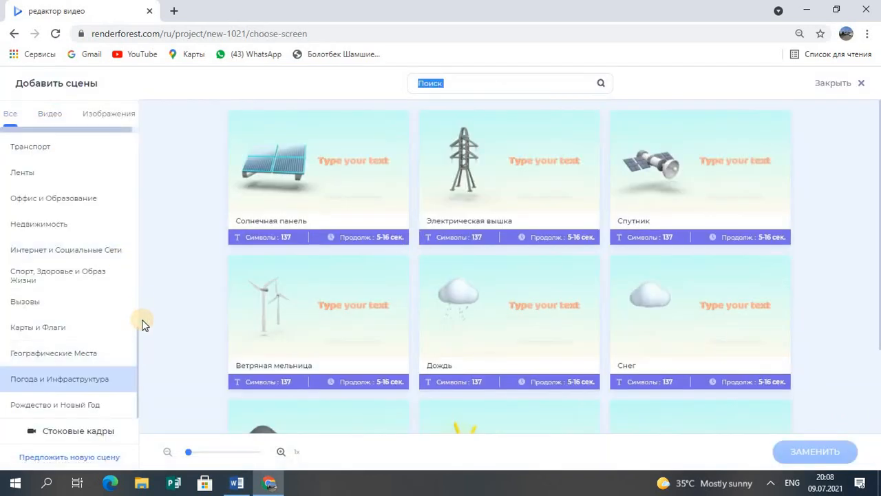
{"action": "left_click", "coordinate": [138, 346]}
{"action": "left_click_drag", "start_coordinate": [136, 304], "coordinate": [145, 223]}
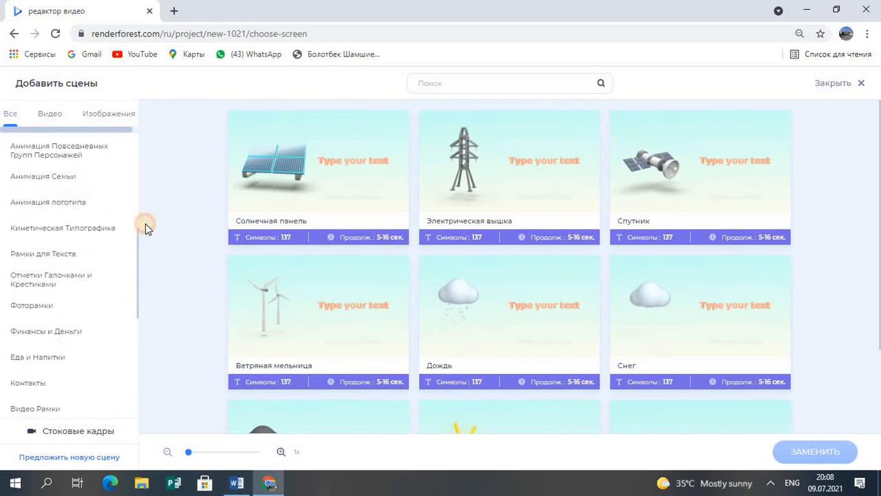
{"action": "left_click", "coordinate": [53, 242]}
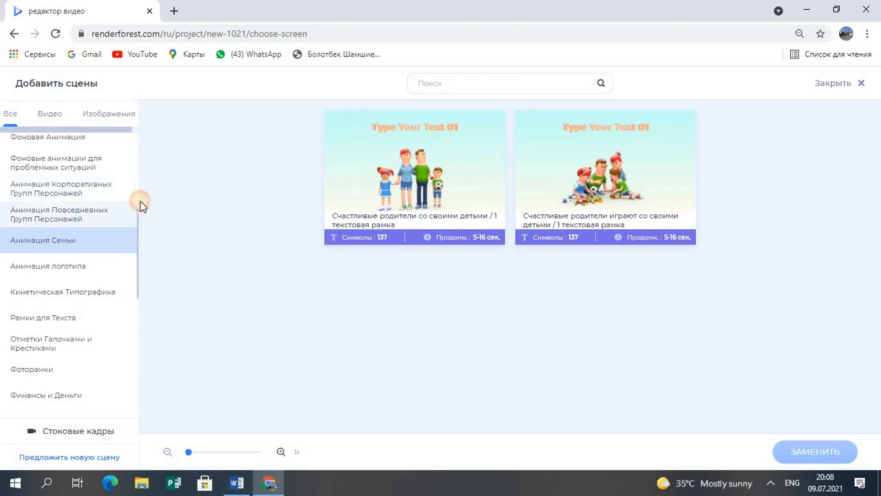
{"action": "scroll", "coordinate": [136, 218], "scroll_direction": "up", "scroll_amount": 3}
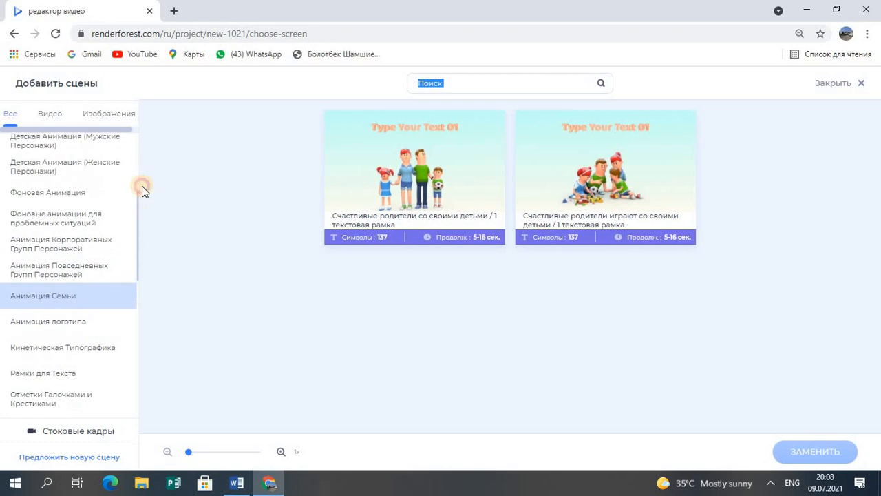
{"action": "left_click_drag", "start_coordinate": [142, 170], "coordinate": [143, 153]}
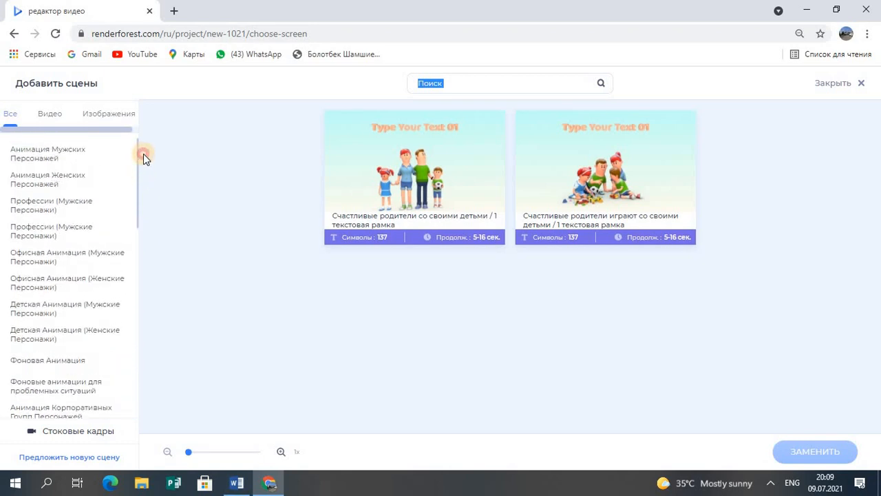
{"action": "left_click", "coordinate": [61, 190]}
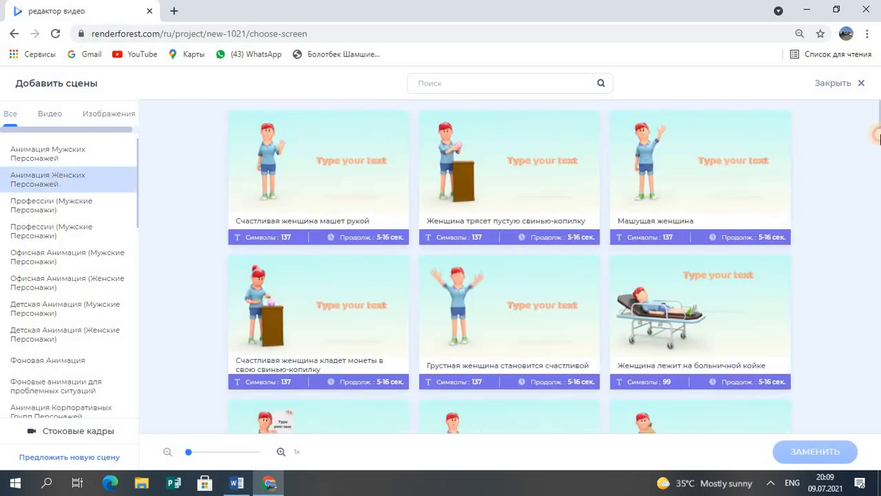
{"action": "left_click_drag", "start_coordinate": [878, 135], "coordinate": [879, 173]}
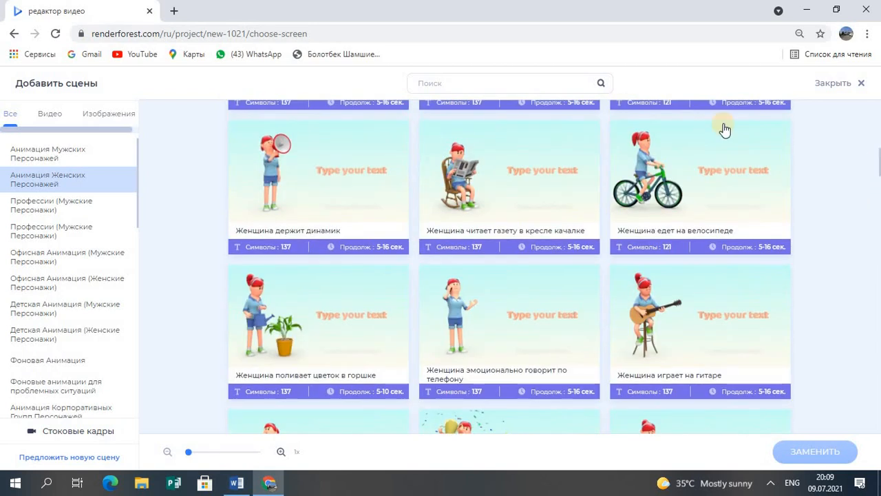
{"action": "left_click", "coordinate": [523, 177]}
{"action": "left_click", "coordinate": [822, 452]}
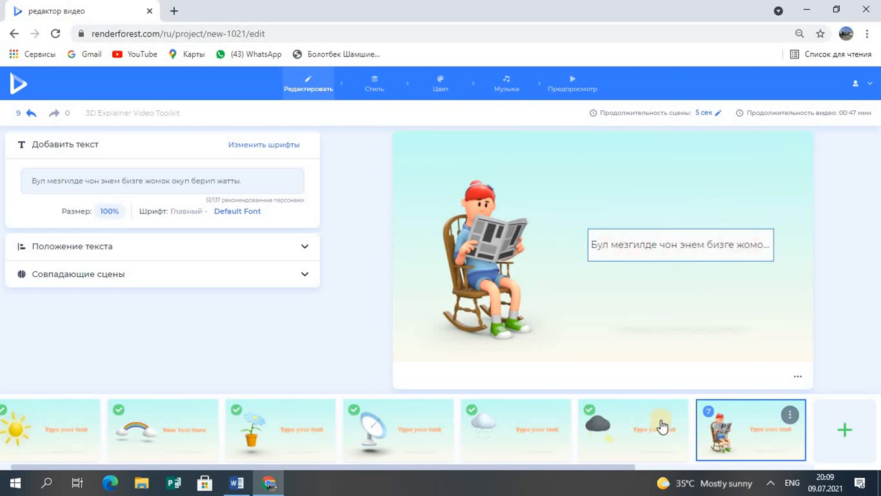
{"action": "mouse_move", "coordinate": [655, 425]}
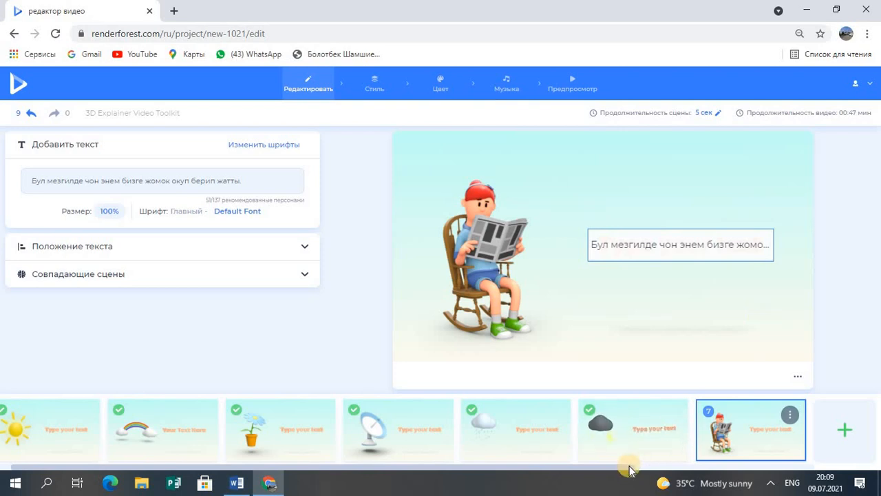
{"action": "left_click_drag", "start_coordinate": [629, 469], "coordinate": [832, 466]}
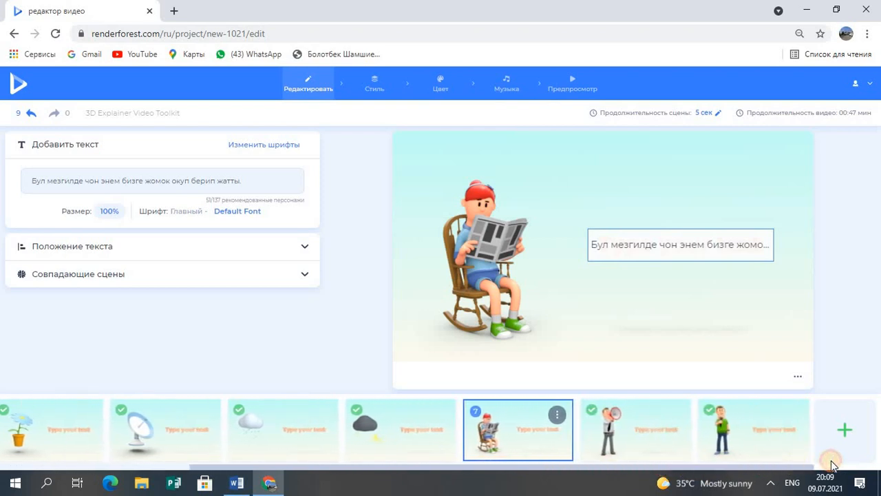
{"action": "left_click", "coordinate": [642, 447]}
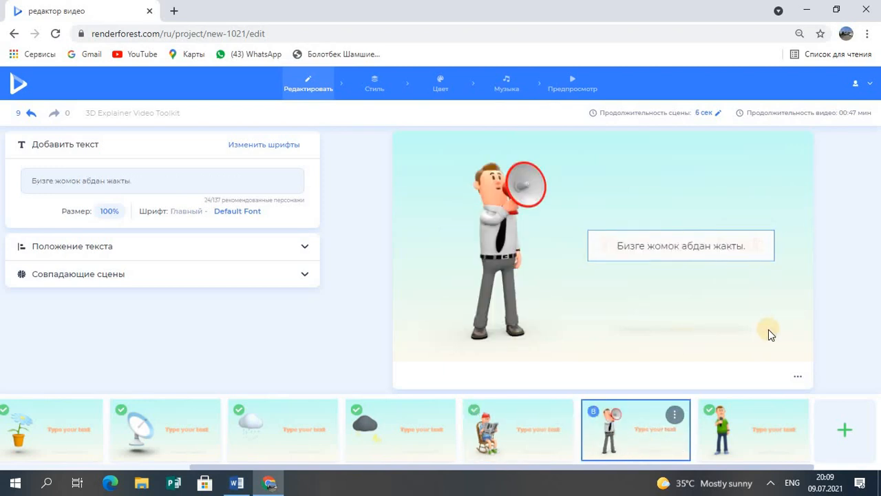
{"action": "left_click", "coordinate": [799, 380]}
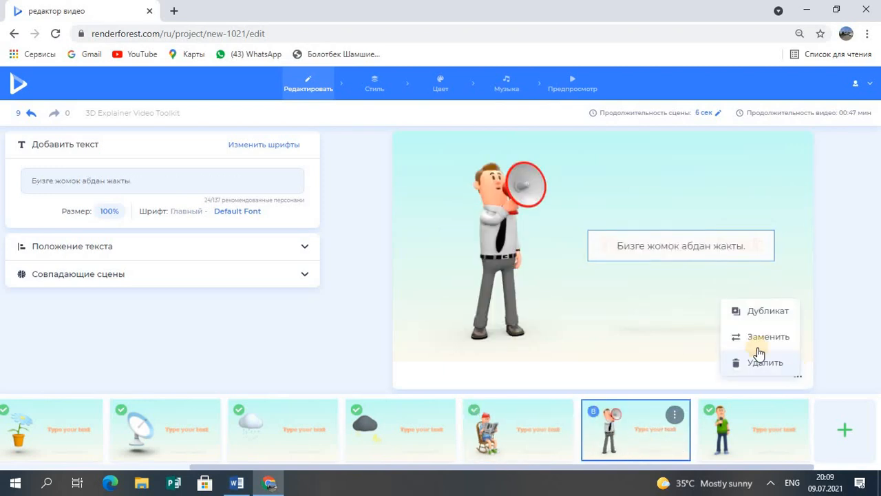
{"action": "left_click", "coordinate": [650, 311]}
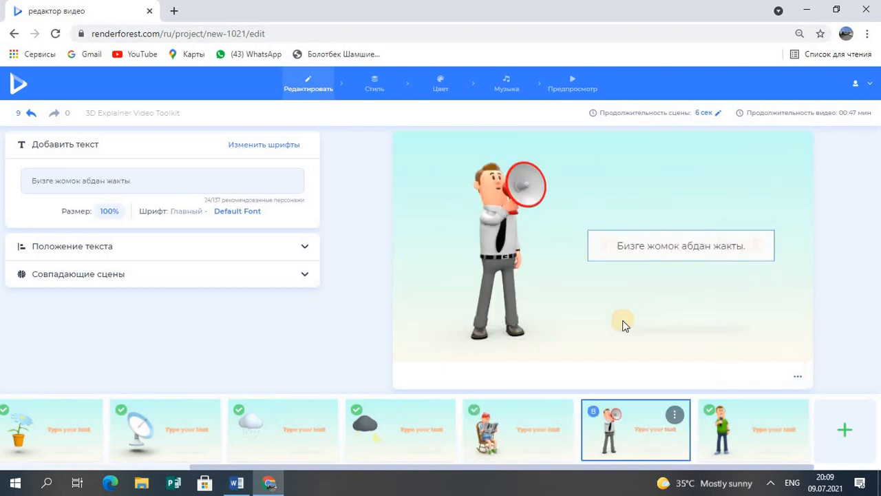
Replace the man with the microphone scene "Саламатта болгула!" with "Машущая женщина" from "Анимация Женских Персонажей"
{"action": "left_click", "coordinate": [744, 442]}
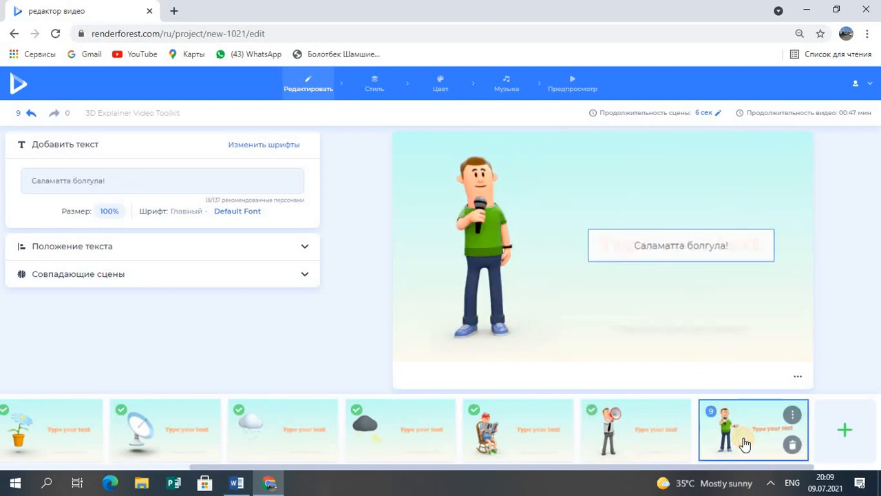
{"action": "left_click", "coordinate": [793, 418]}
{"action": "left_click", "coordinate": [766, 411]}
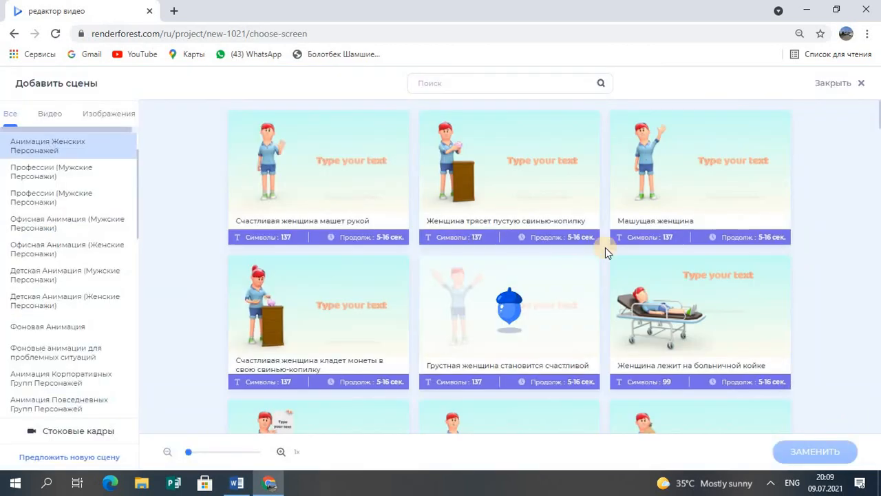
{"action": "left_click", "coordinate": [748, 224]}
{"action": "left_click", "coordinate": [785, 453]}
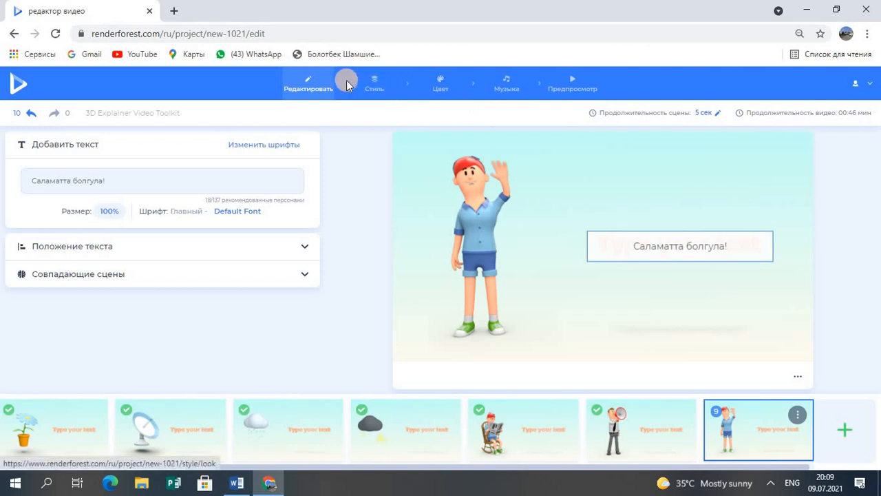
Review the animation look styles, the colour presets and the music library available for the video
{"action": "left_click", "coordinate": [377, 82]}
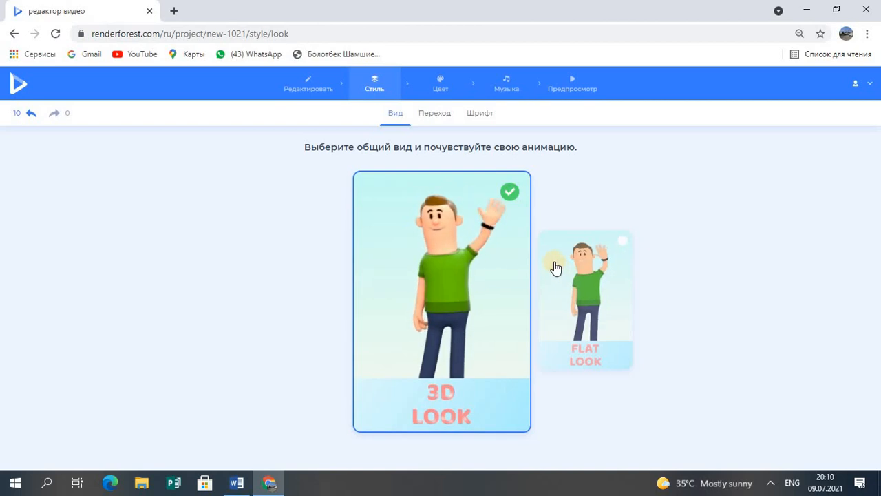
{"action": "left_click", "coordinate": [442, 86]}
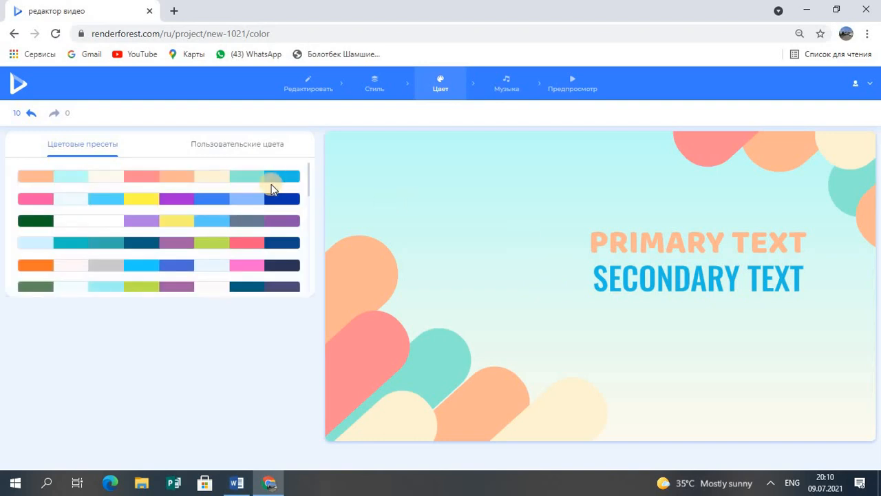
{"action": "left_click", "coordinate": [506, 85]}
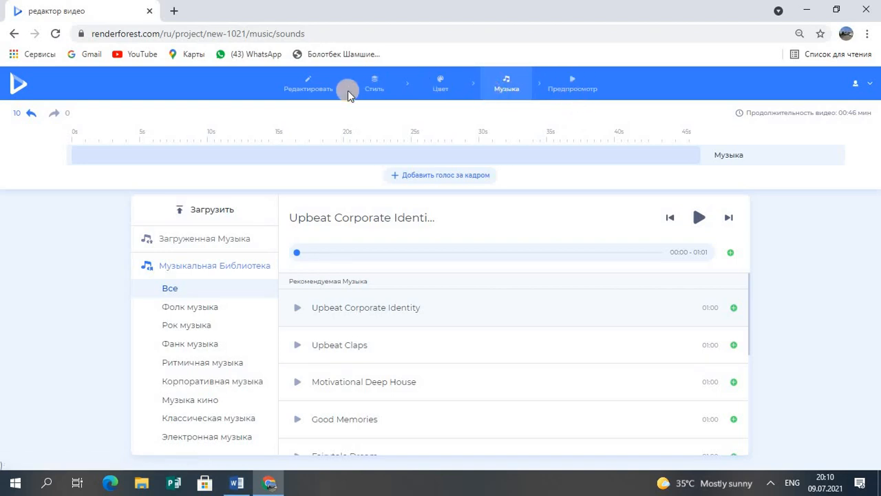
Request the free low-quality 360p preview of the video, signing in with a saved Google account
{"action": "left_click", "coordinate": [574, 83]}
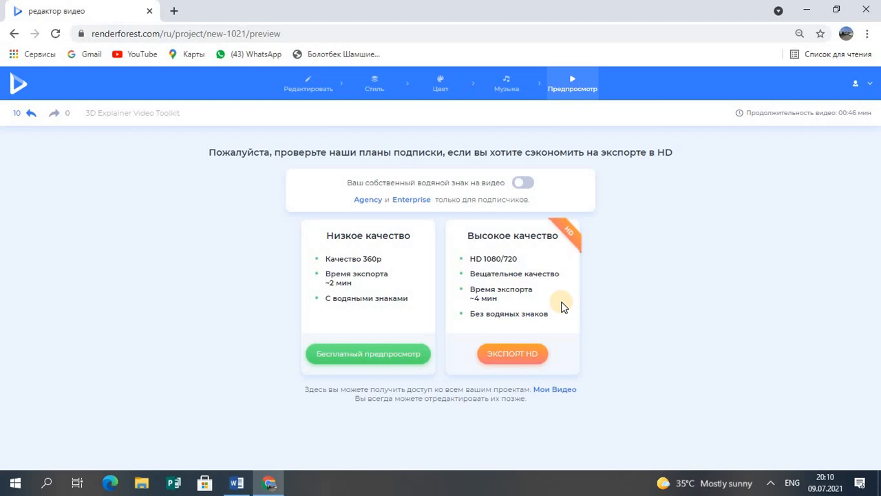
{"action": "left_click", "coordinate": [361, 357]}
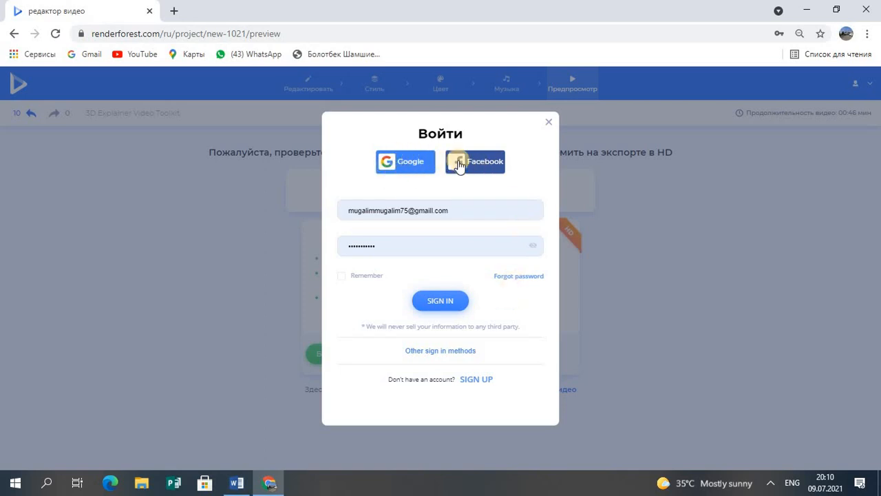
{"action": "left_click", "coordinate": [411, 164]}
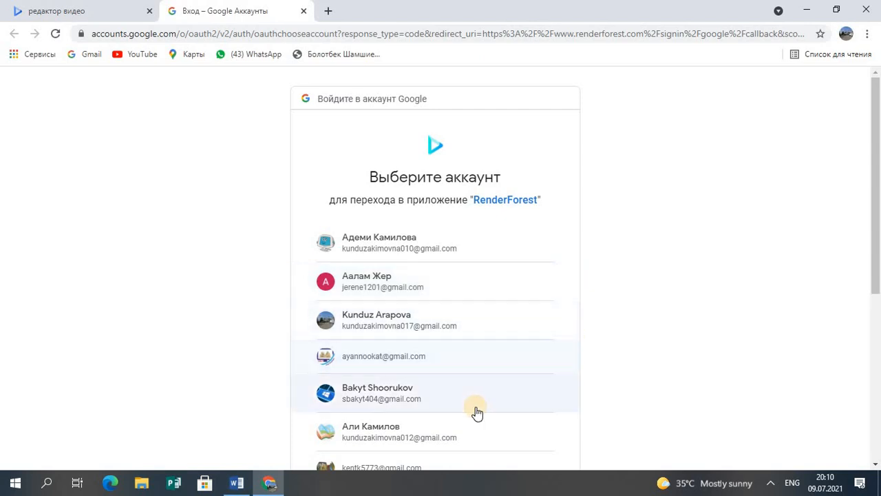
{"action": "left_click", "coordinate": [410, 431]}
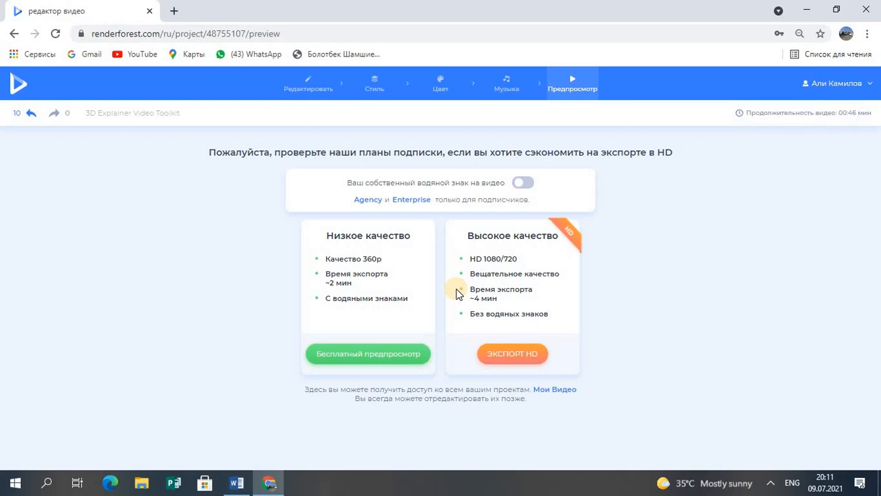
{"action": "left_click", "coordinate": [373, 357]}
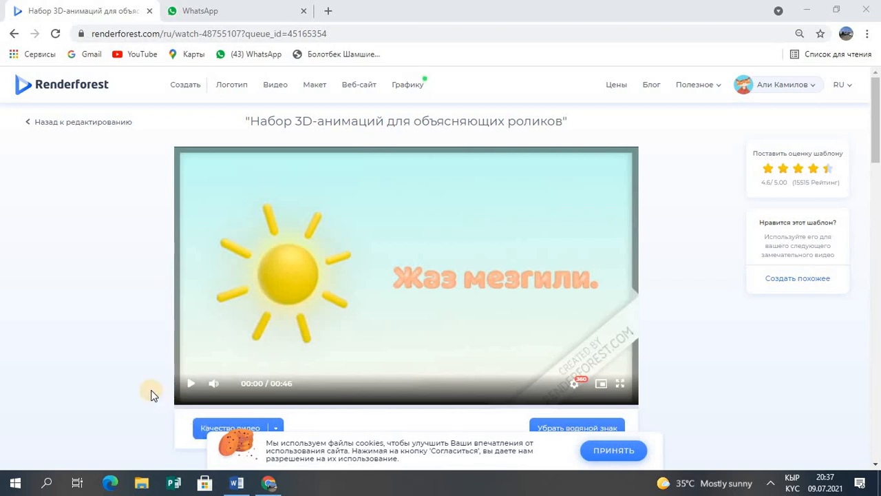
Play the rendered spring video and look over the rest of its page
{"action": "left_click", "coordinate": [189, 386]}
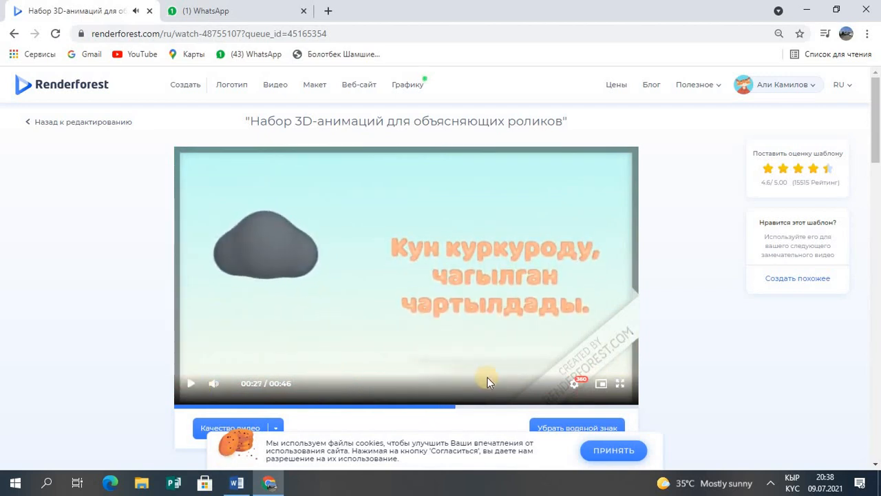
{"action": "mouse_move", "coordinate": [878, 126]}
{"action": "left_mouse_down"}
{"action": "mouse_move", "coordinate": [879, 156]}
{"action": "mouse_move", "coordinate": [879, 115]}
{"action": "left_mouse_up"}
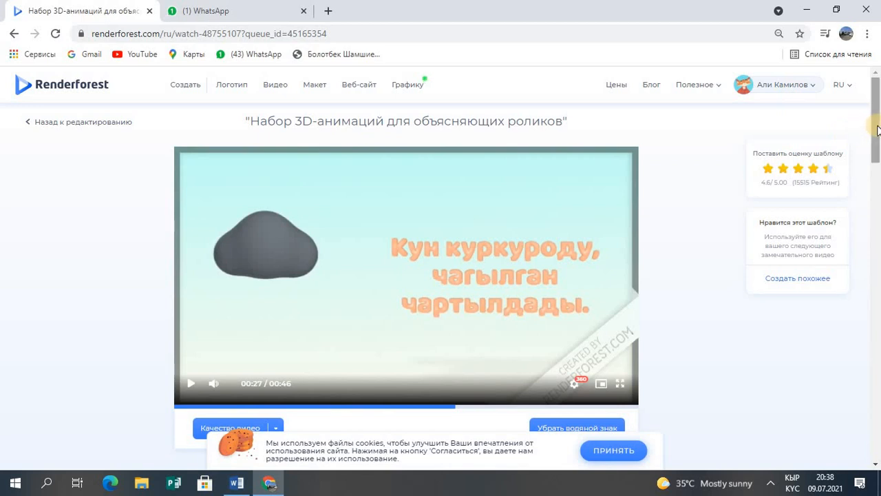
{"action": "scroll", "coordinate": [878, 137], "scroll_direction": "down", "scroll_amount": 5}
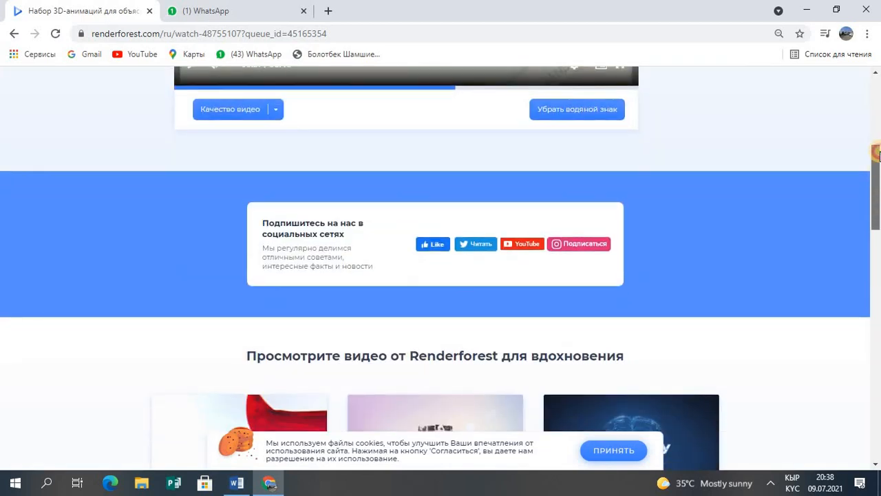
{"action": "scroll", "coordinate": [877, 152], "scroll_direction": "up", "scroll_amount": 5}
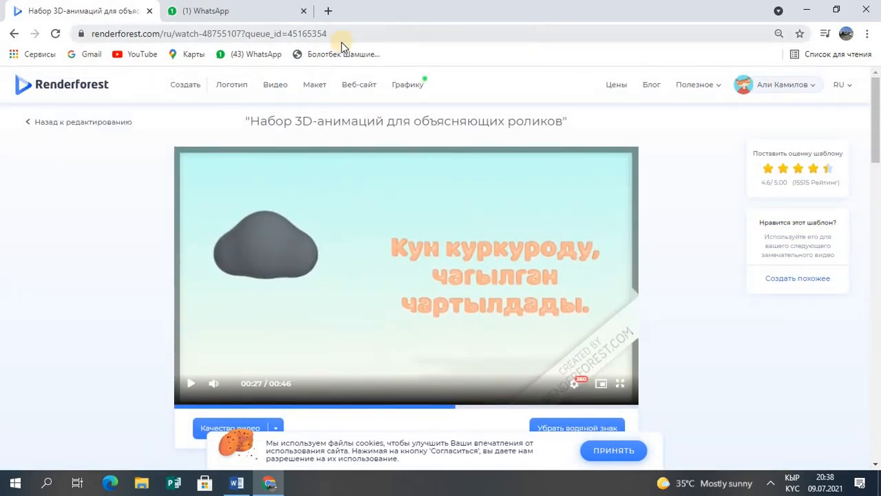
Copy the full web address of the rendered video's page
{"action": "left_click_drag", "start_coordinate": [317, 33], "coordinate": [88, 34]}
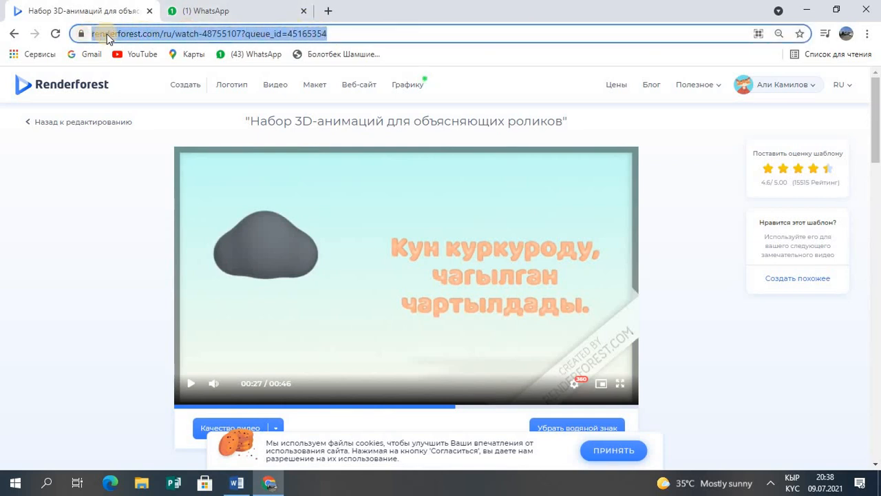
{"action": "right_click", "coordinate": [106, 34]}
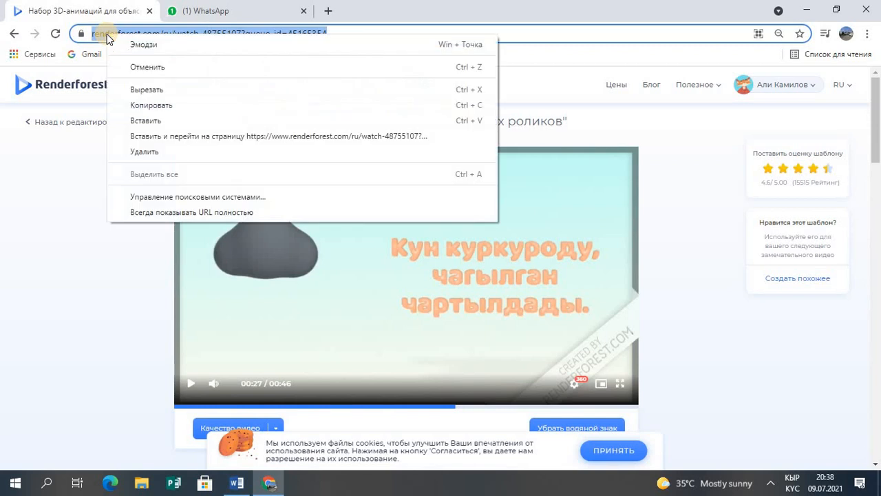
{"action": "left_click", "coordinate": [151, 105]}
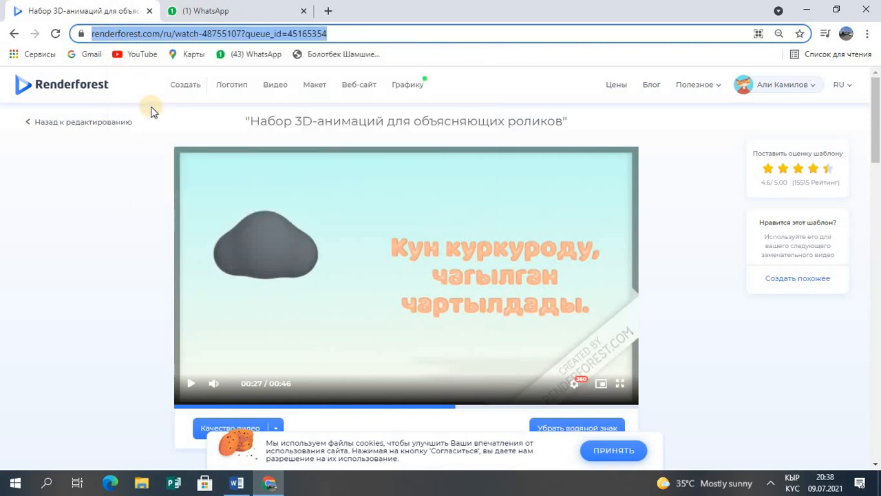